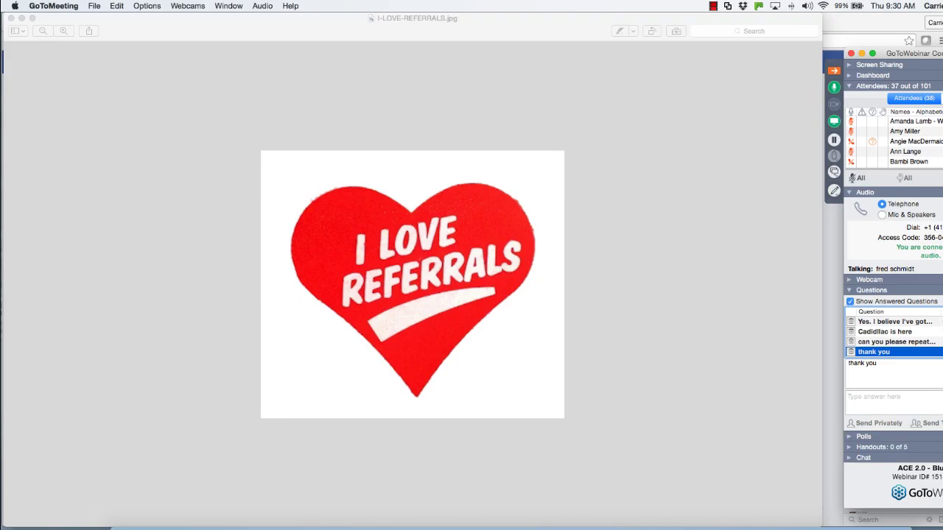
- Minimize the I-LOVE-REFERRALS.jpg image and look through the photos in the #homeisawesomeness Facebook album
click(926, 353)
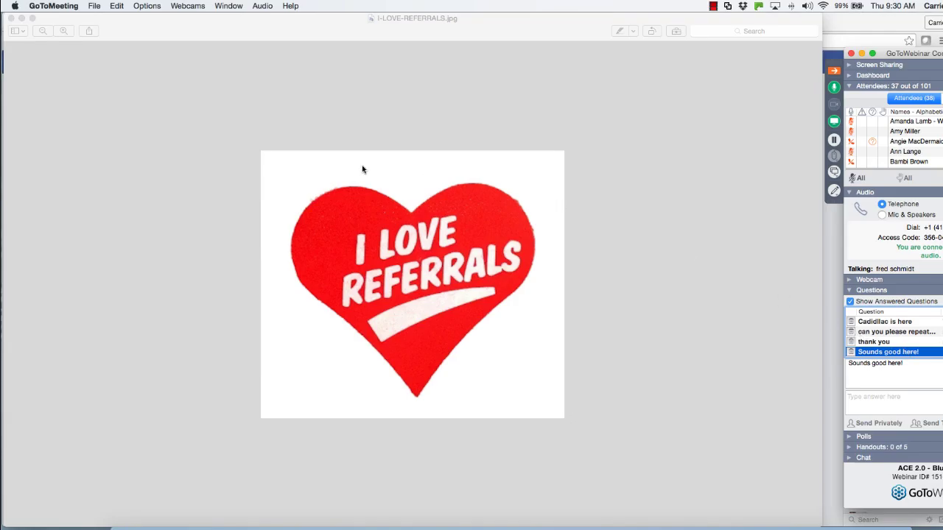
click(22, 17)
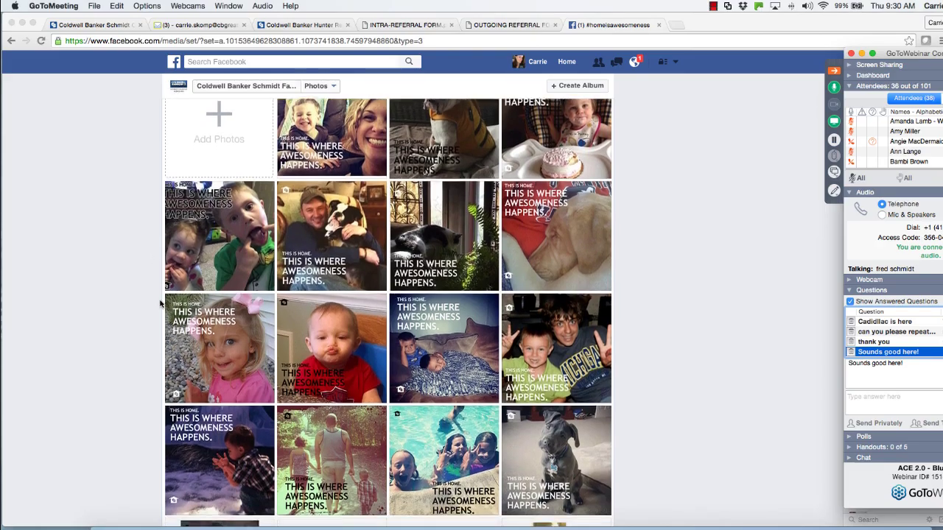
scroll(160, 302, down, 3)
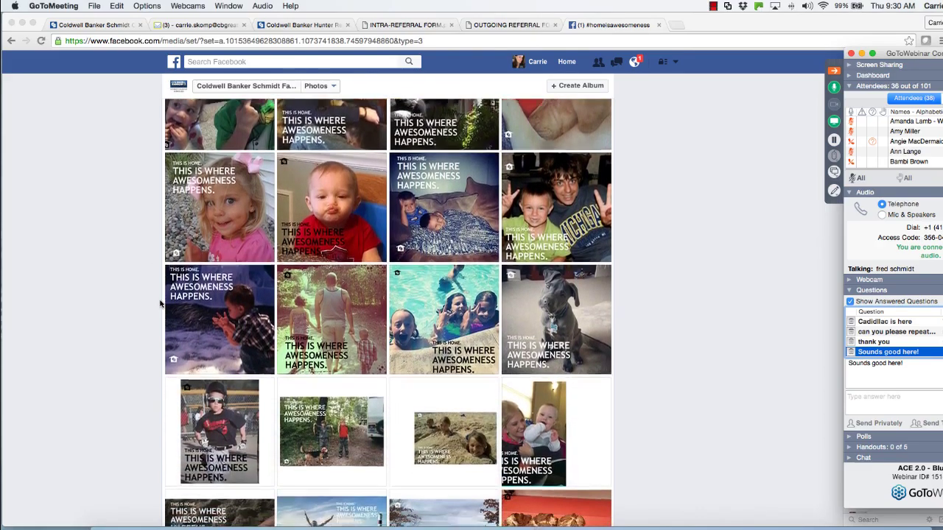
scroll(160, 302, down, 5)
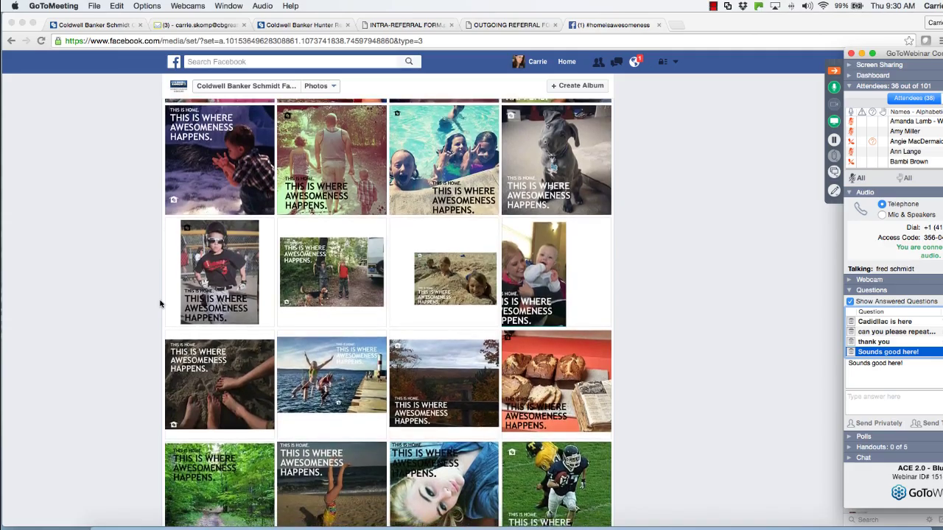
scroll(160, 302, down, 3)
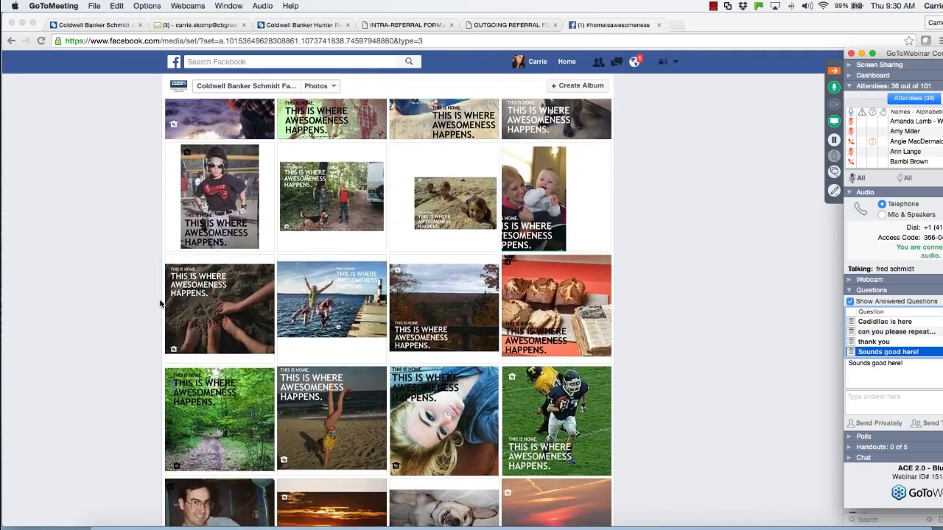
scroll(160, 302, down, 3)
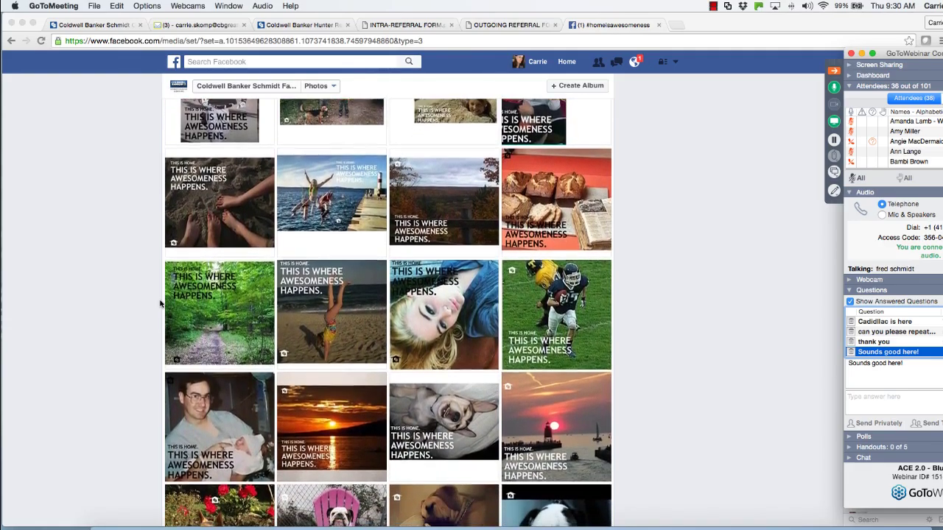
scroll(160, 302, down, 4)
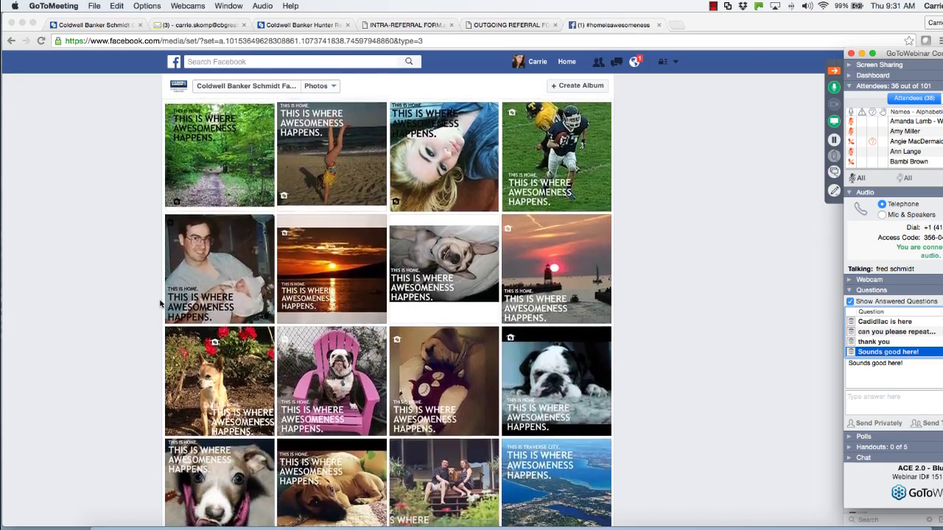
scroll(160, 302, down, 4)
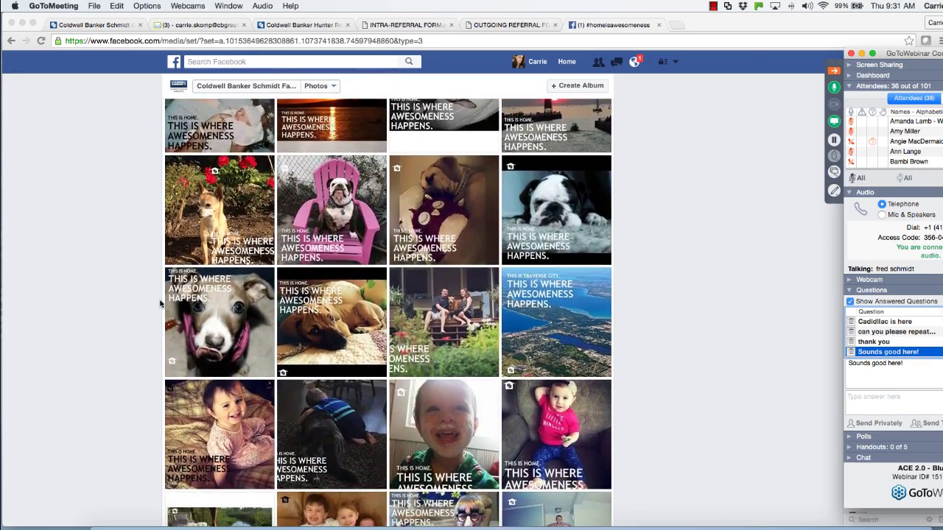
scroll(160, 302, down, 4)
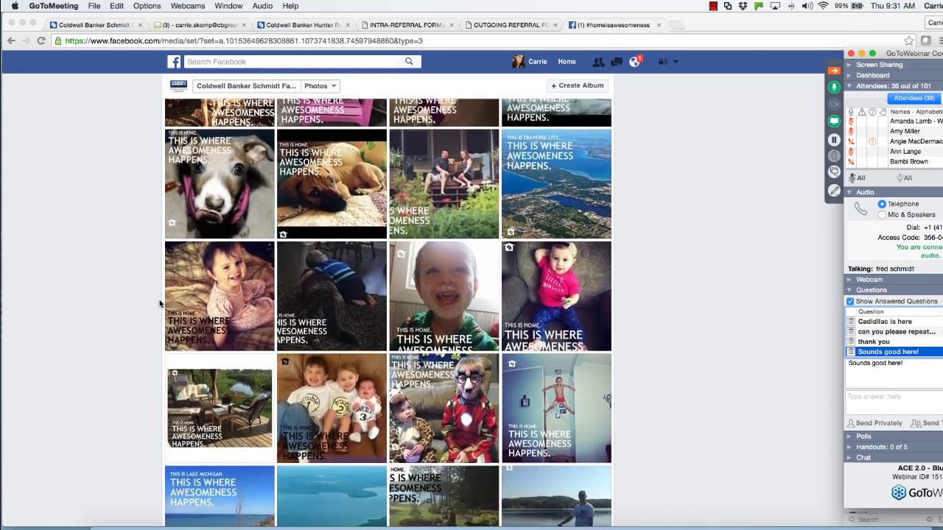
scroll(160, 302, down, 5)
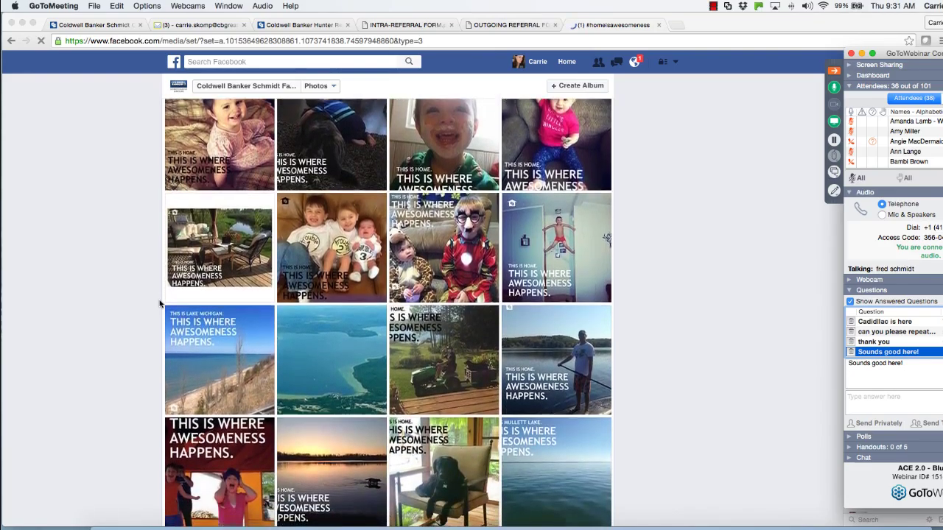
scroll(160, 302, down, 4)
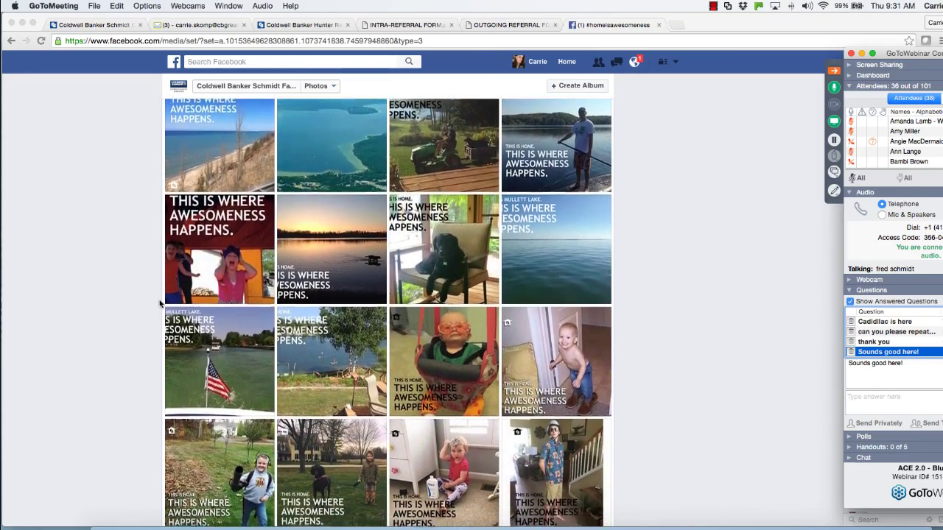
scroll(148, 303, down, 4)
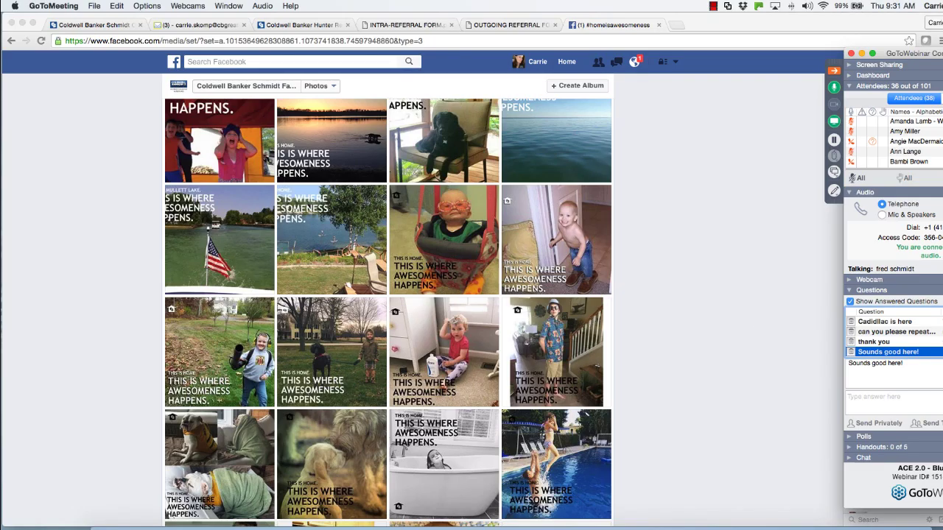
- Narrow the browser window to clear the webinar control panel and look through the remaining album photos and comments
click(941, 27)
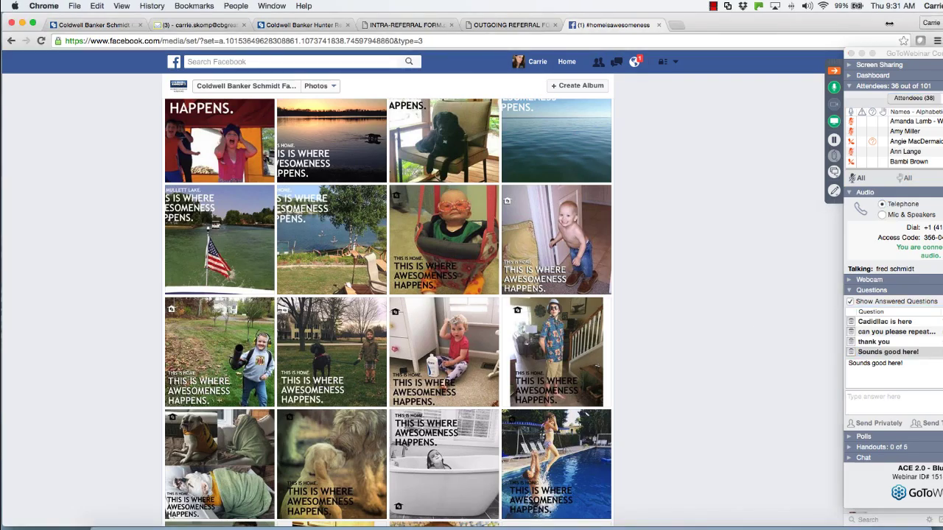
drag(941, 27, 839, 28)
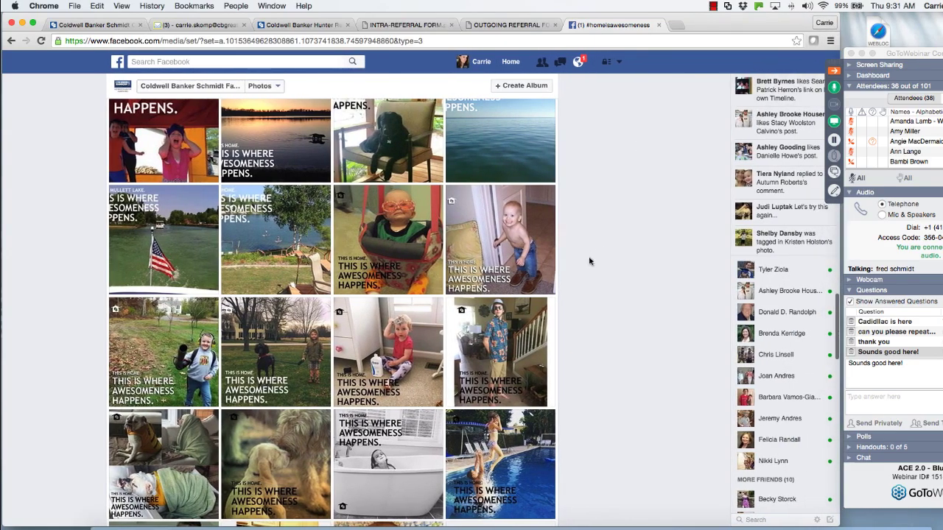
scroll(581, 269, down, 2)
scroll(566, 273, down, 8)
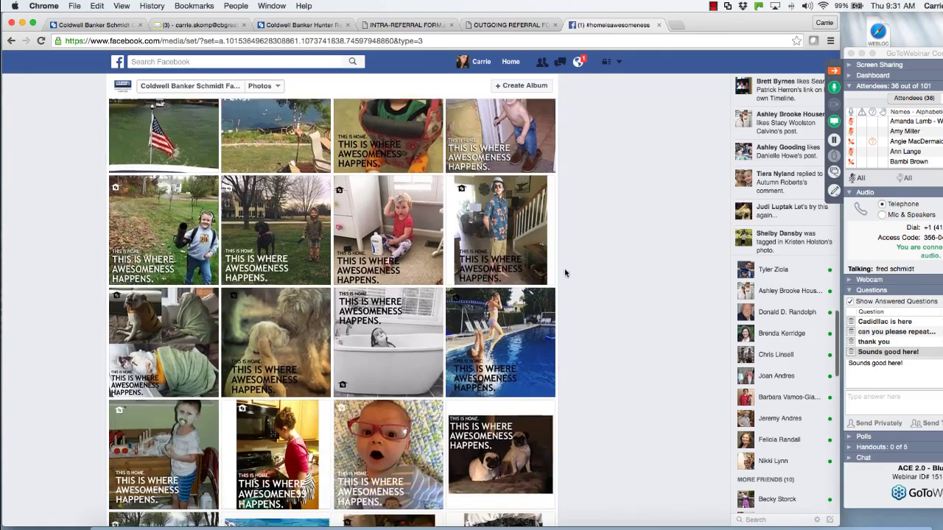
scroll(554, 267, down, 2)
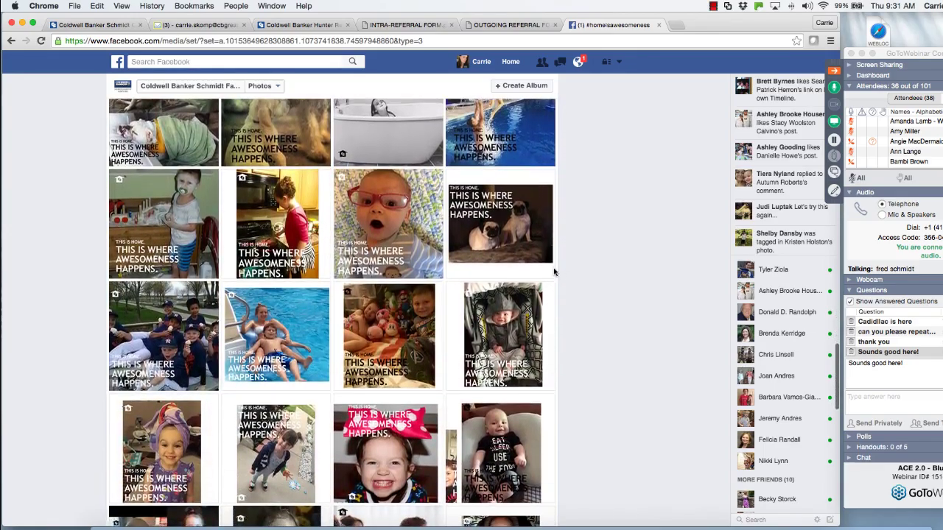
scroll(554, 296, down, 2)
scroll(555, 295, down, 6)
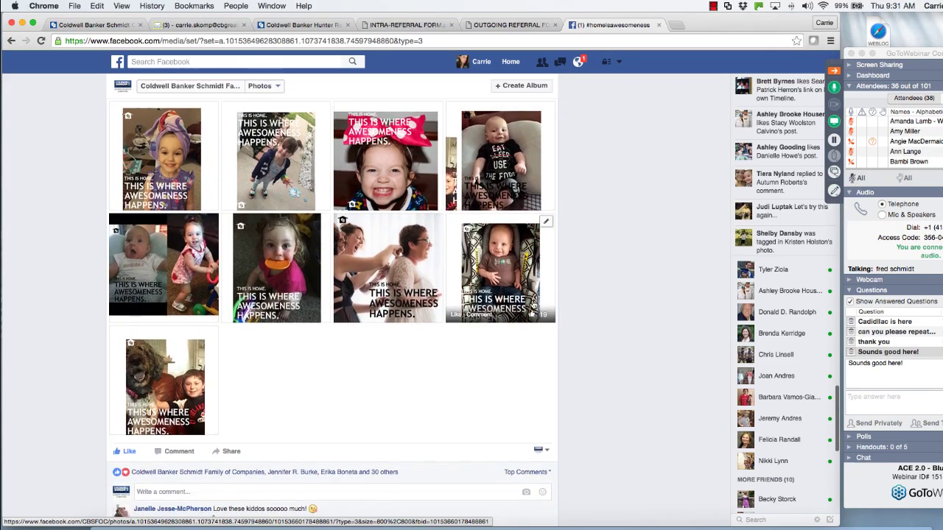
scroll(542, 300, down, 3)
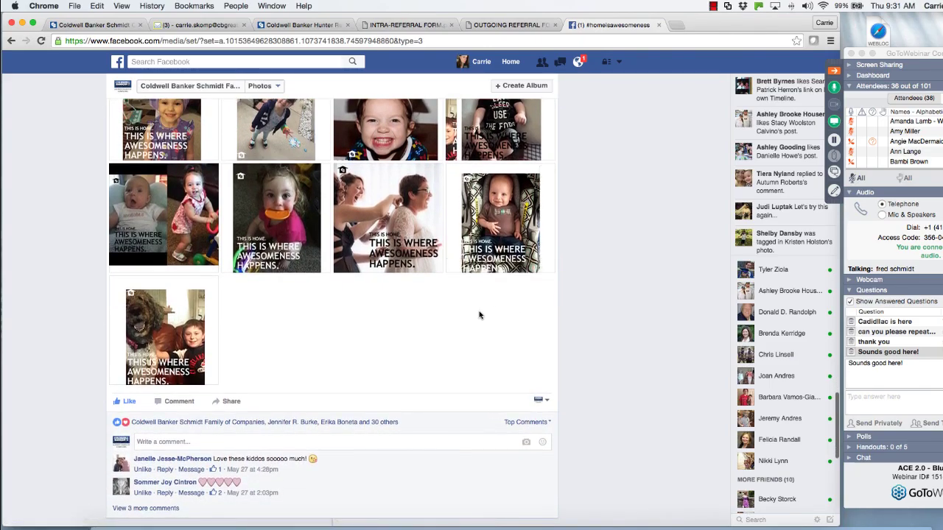
scroll(427, 342, up, 8)
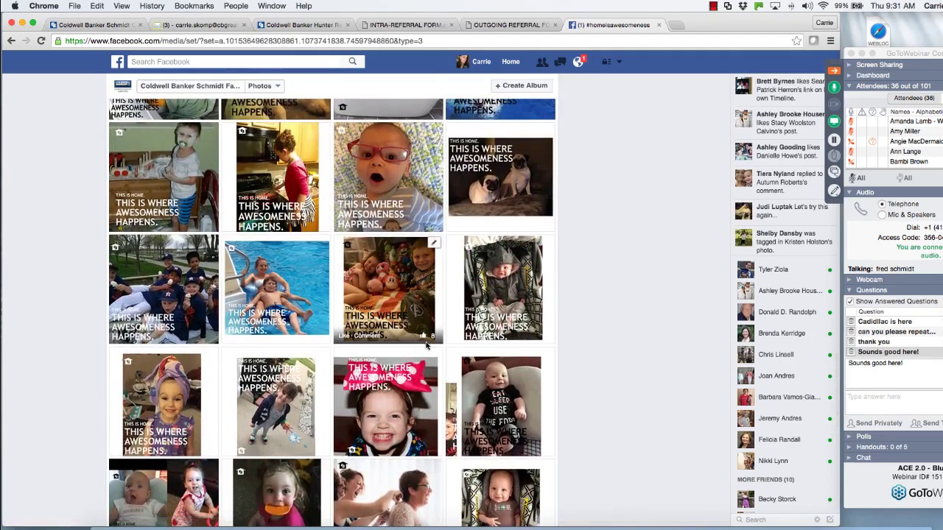
scroll(426, 346, up, 5)
scroll(426, 346, up, 8)
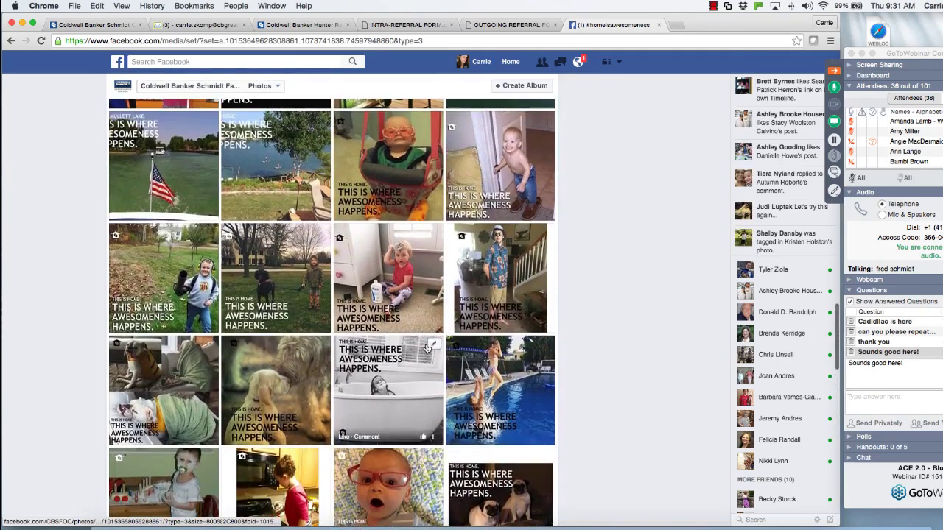
scroll(426, 349, up, 9)
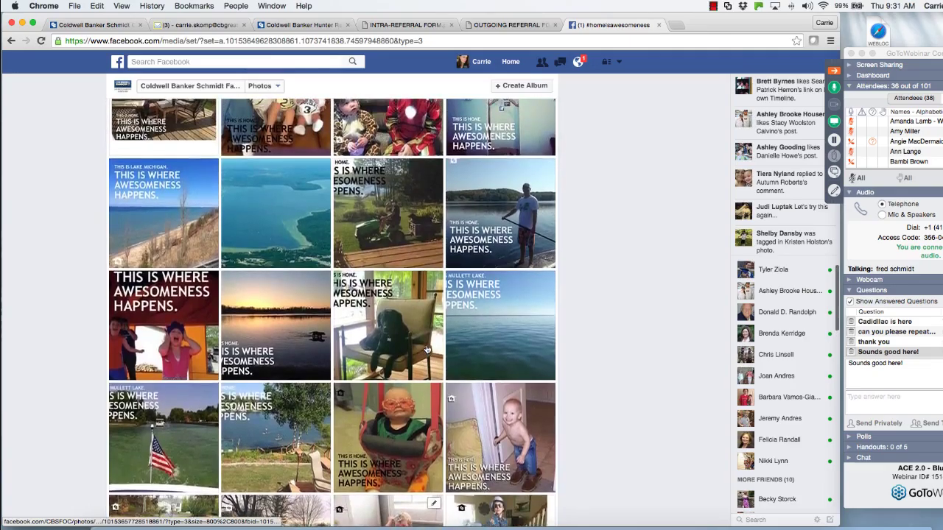
scroll(426, 349, up, 7)
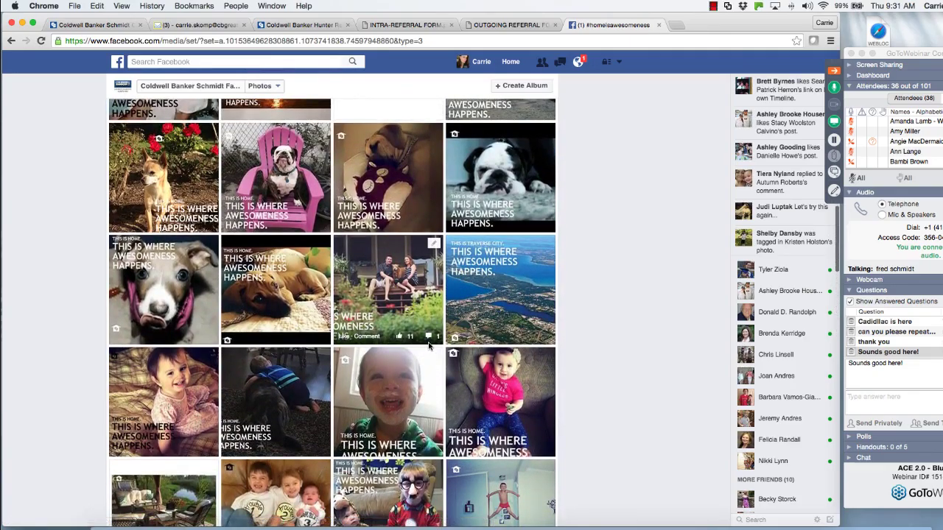
- Close the webmail page and the #homeisawesomeness Facebook album
click(244, 25)
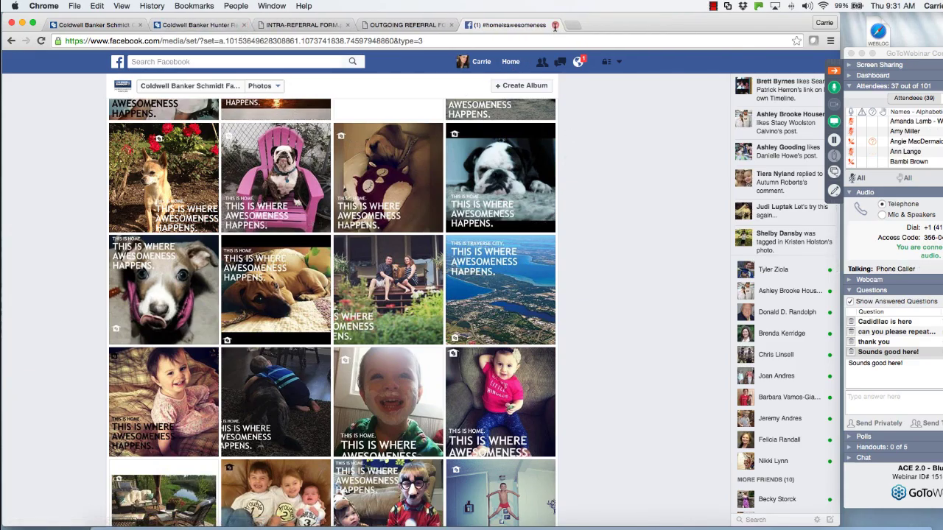
click(555, 25)
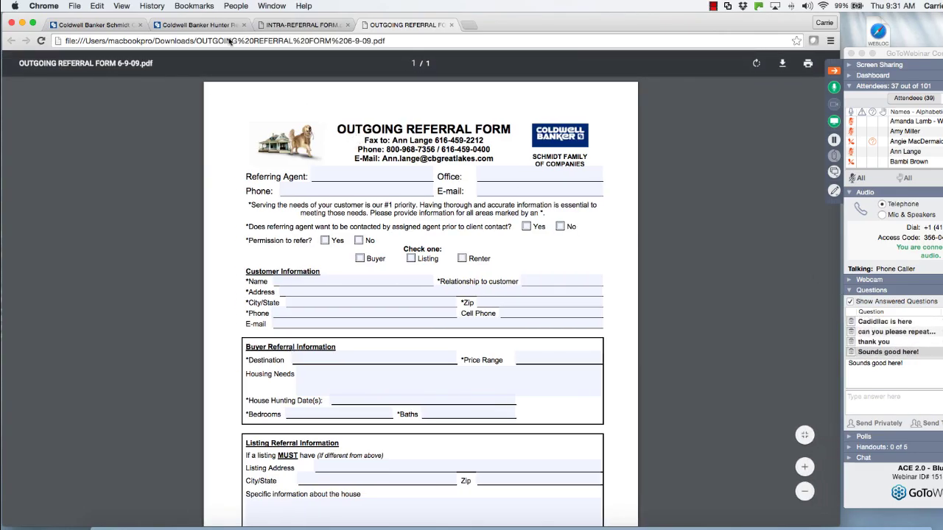
- Open the Referral folder in the OnlineOffice storage and mute the webinar microphone
click(114, 25)
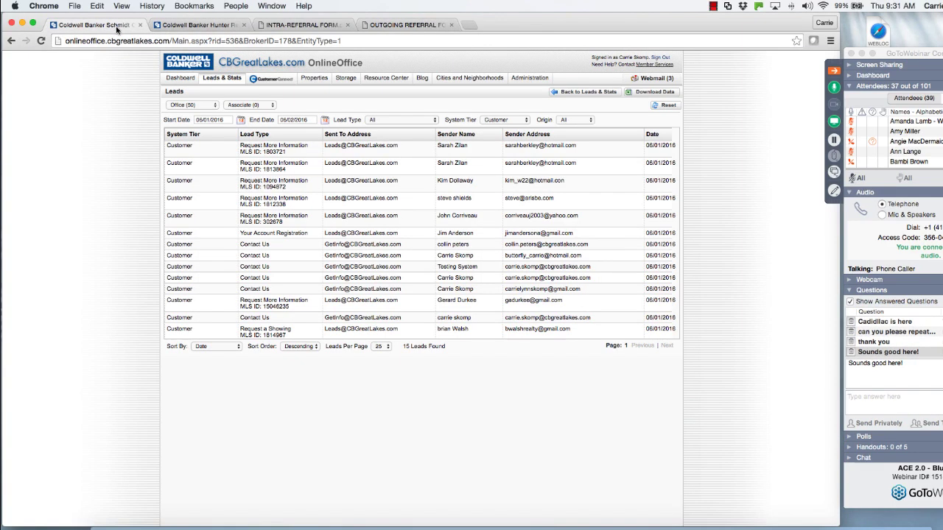
click(352, 80)
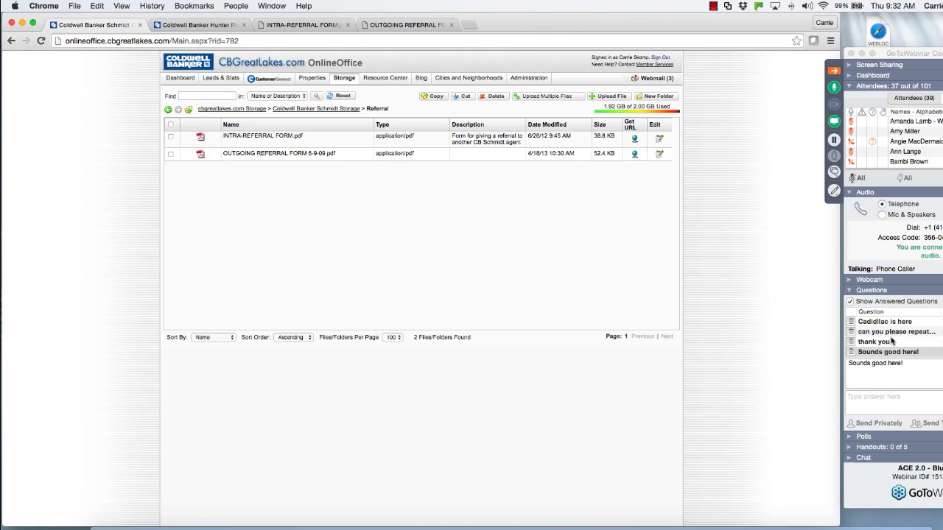
click(835, 88)
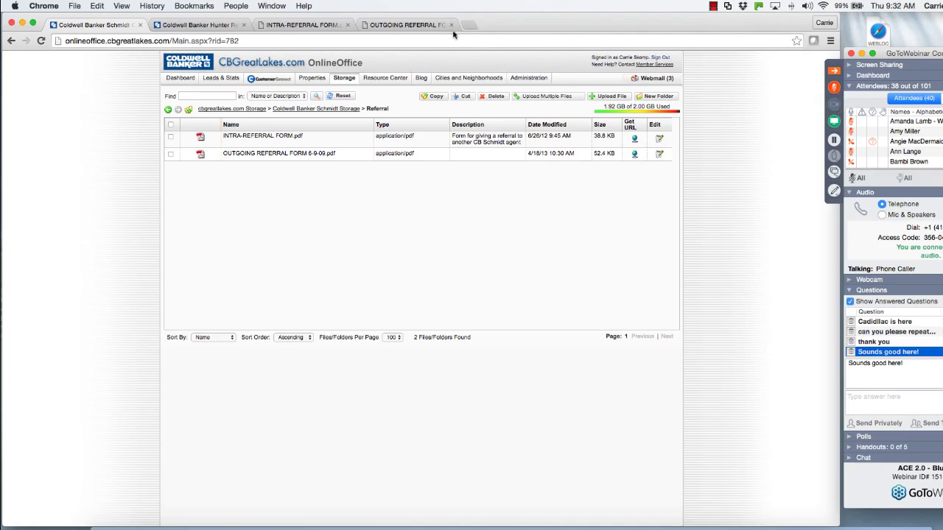
- Widen the browser window while showing the outgoing referral form, and return to the Referral storage folder
click(407, 26)
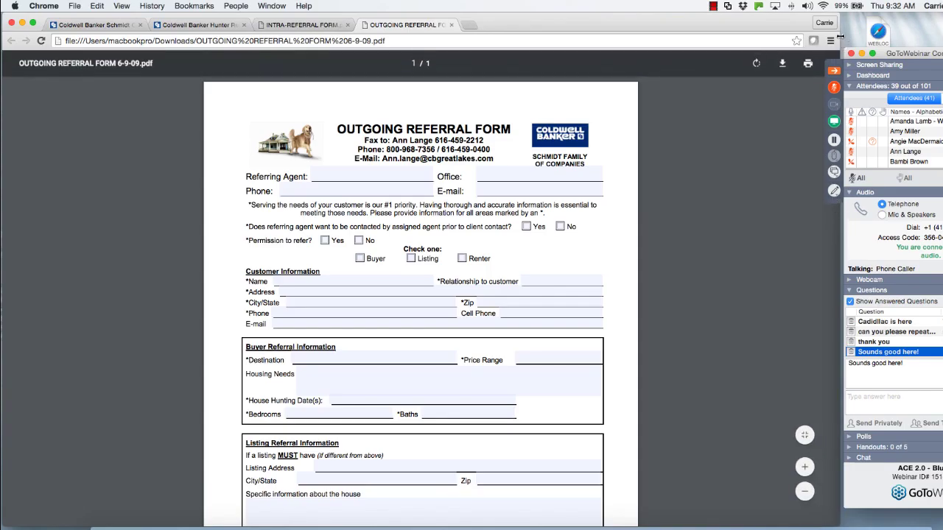
drag(839, 35, 942, 35)
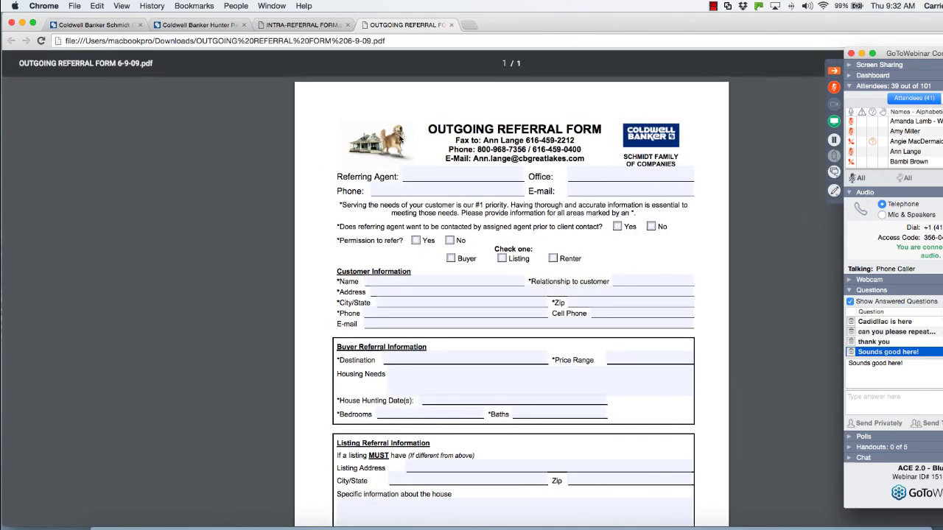
click(77, 26)
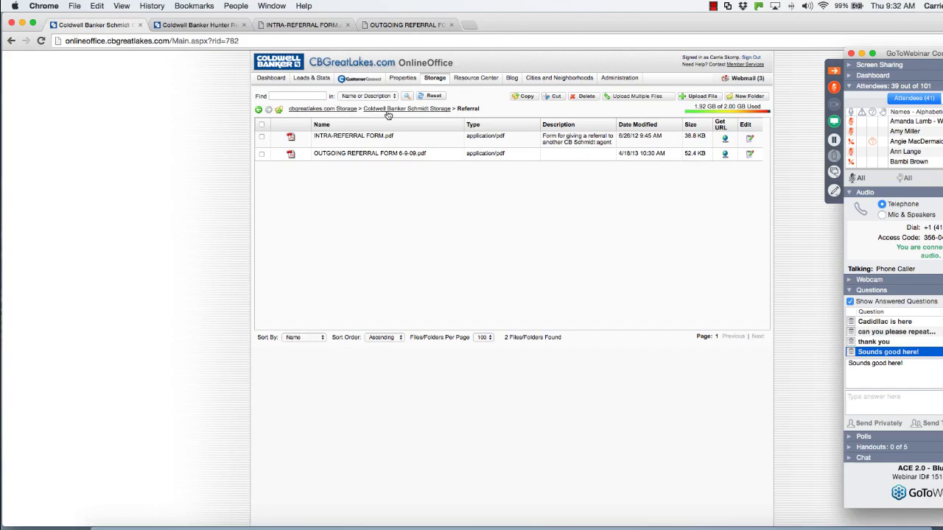
- Examine the customer, buyer and listing sections of the OUTGOING REFERRAL FORM 6-9-09.pdf
click(382, 29)
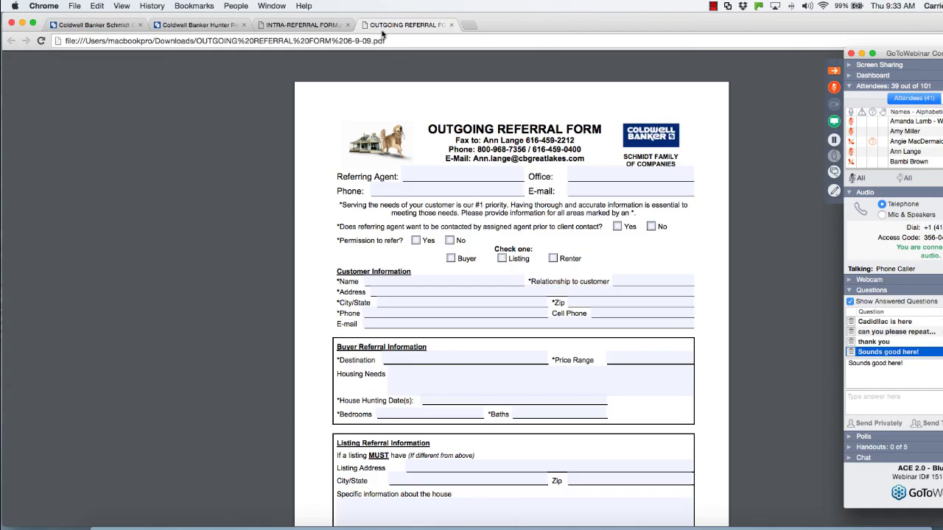
scroll(899, 332, down, 1)
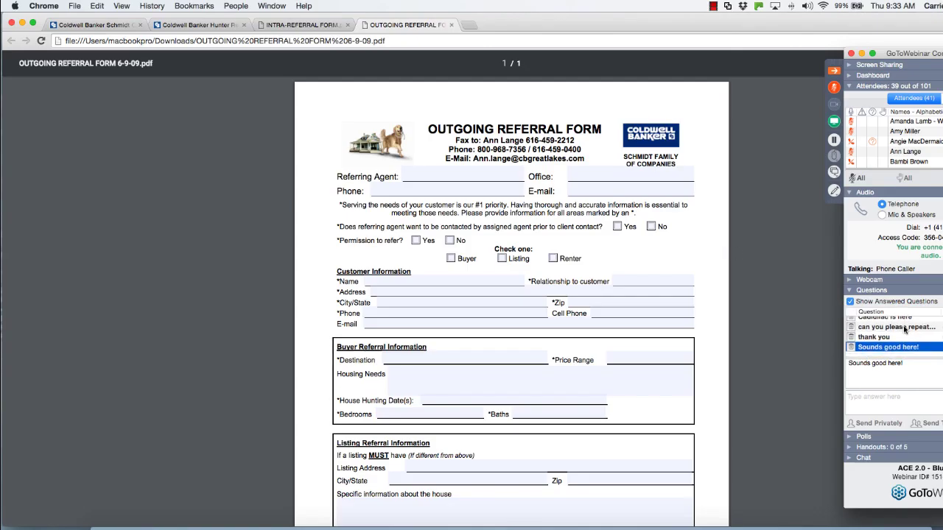
scroll(905, 330, up, 1)
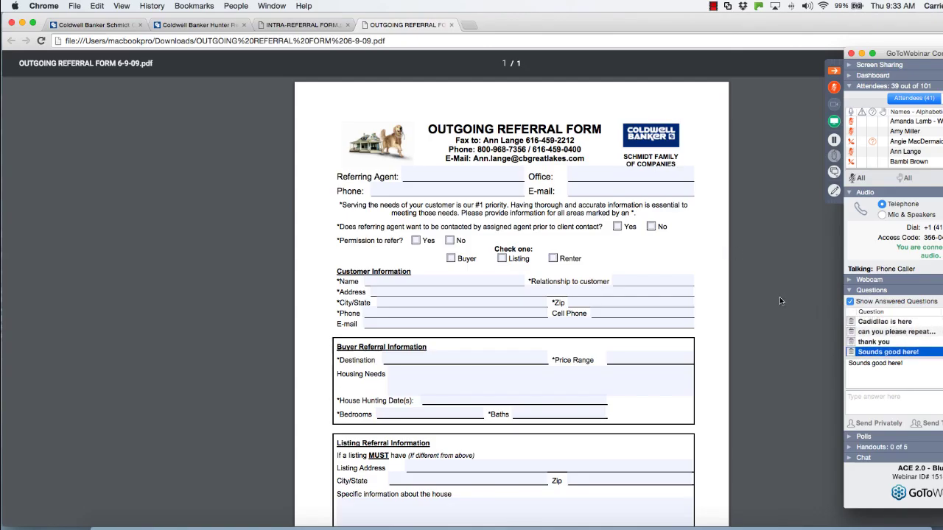
scroll(773, 301, down, 3)
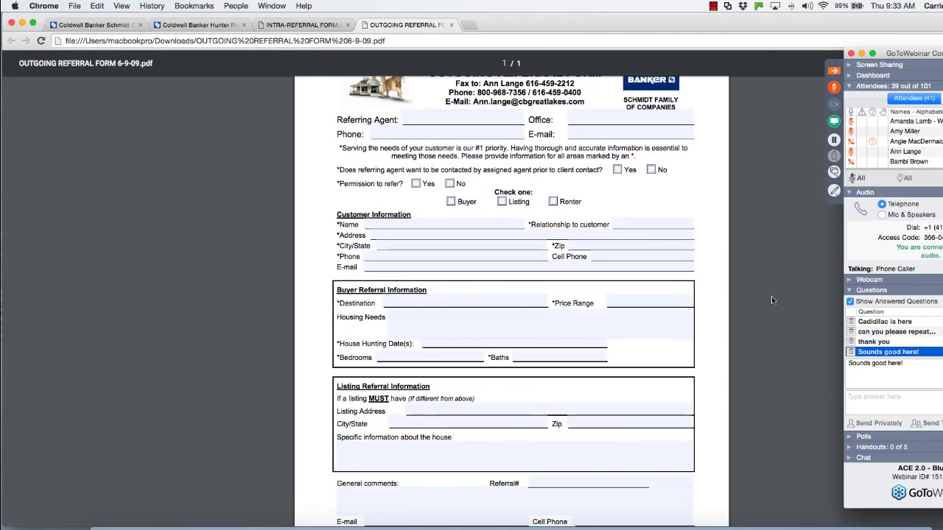
scroll(771, 301, up, 2)
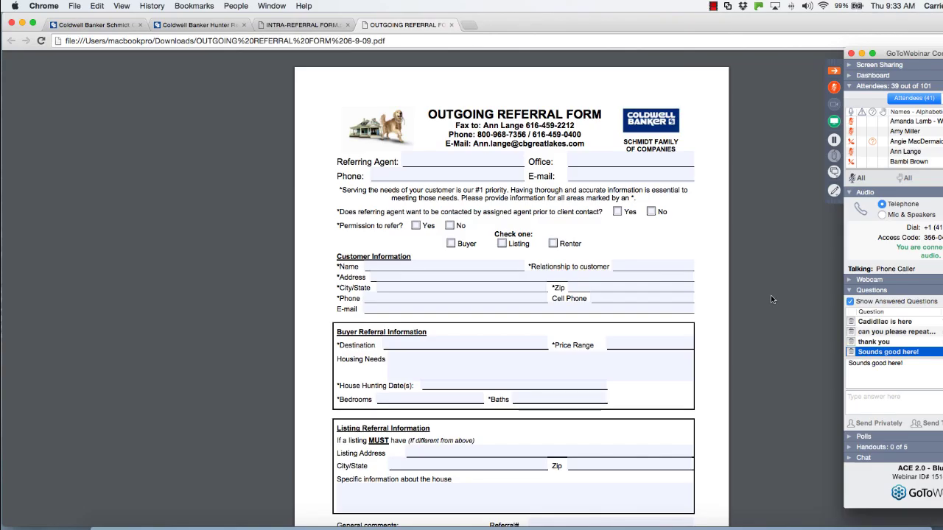
- Show the Coldwell Banker Schmidt Storage folder list and reopen the Referral folder from the Coldwell Banker Hunter Realty storage
click(104, 30)
click(389, 110)
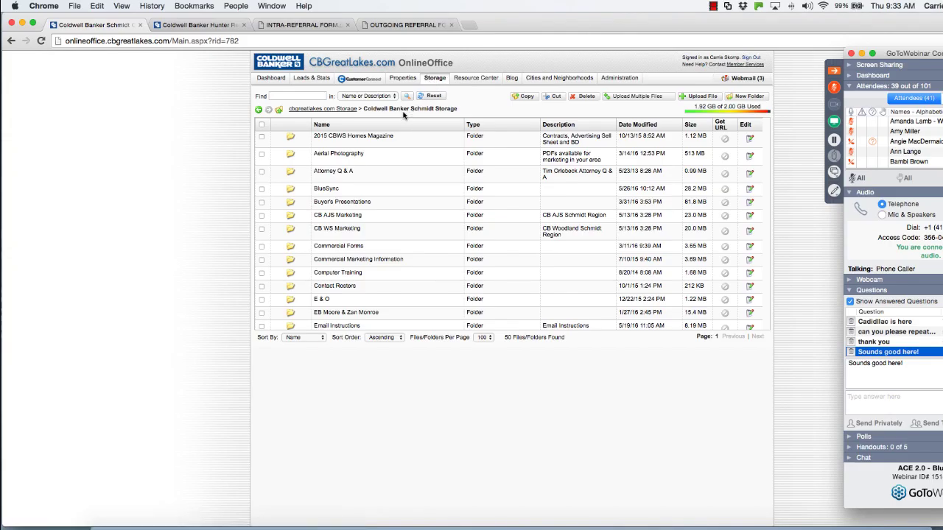
click(219, 30)
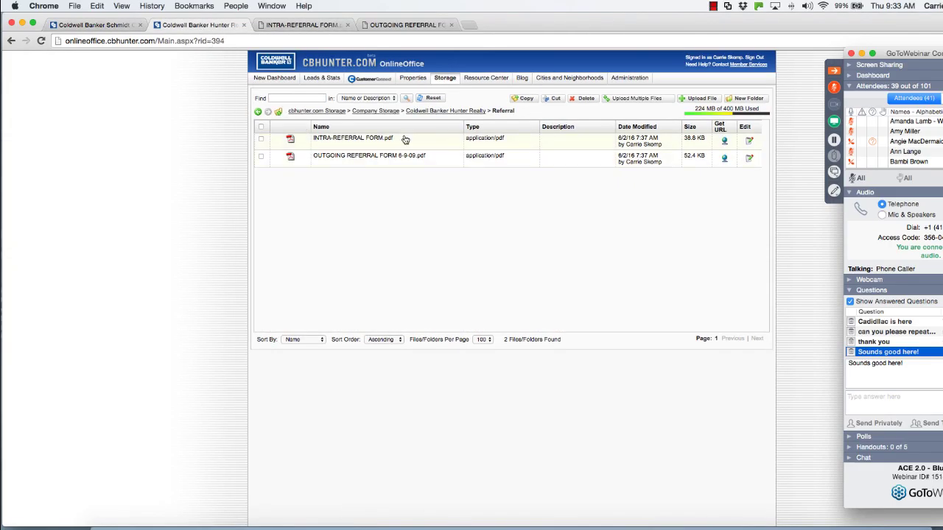
click(436, 112)
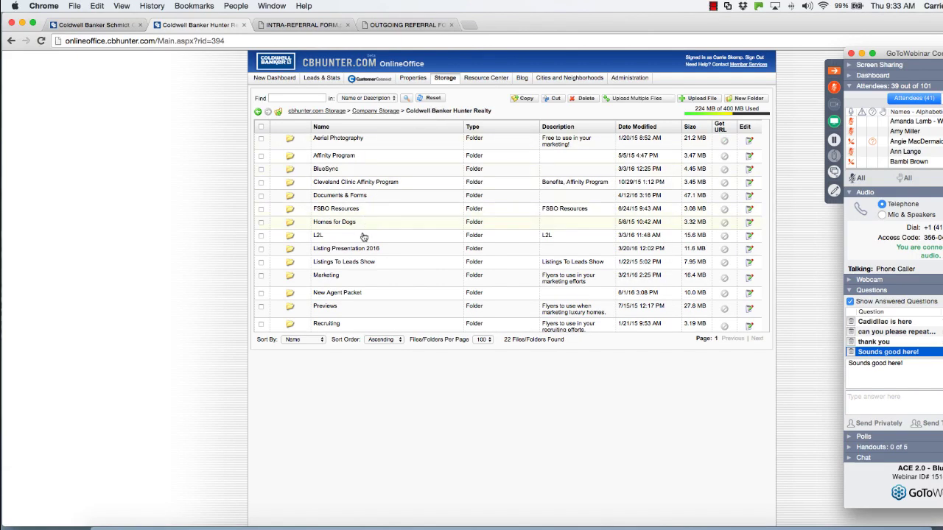
scroll(338, 302, down, 5)
click(329, 281)
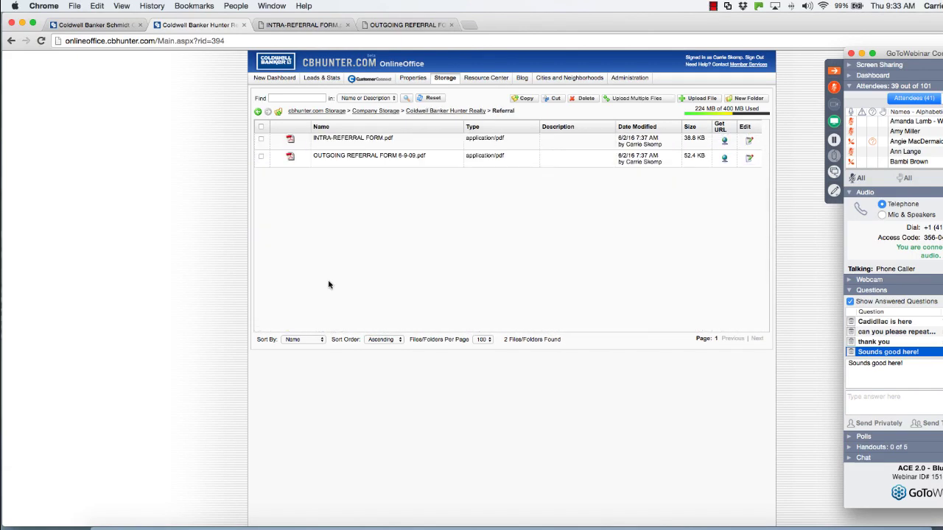
- Open the Referral folder in the Coldwell Banker Schmidt Storage
click(89, 29)
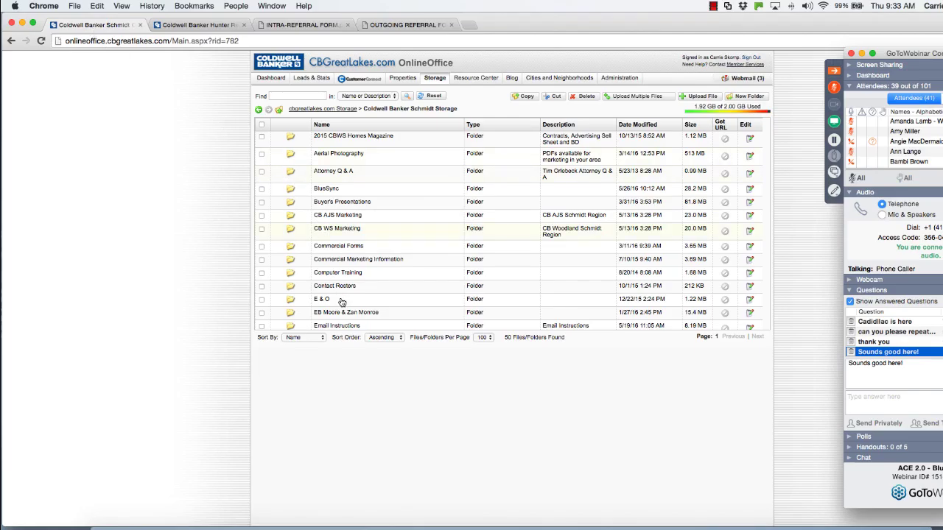
scroll(341, 302, down, 5)
scroll(343, 302, down, 4)
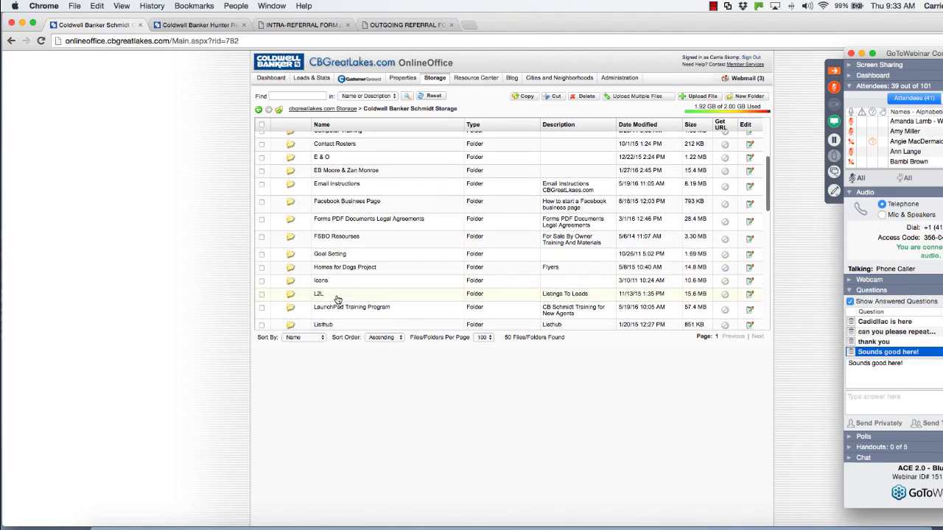
scroll(337, 298, down, 6)
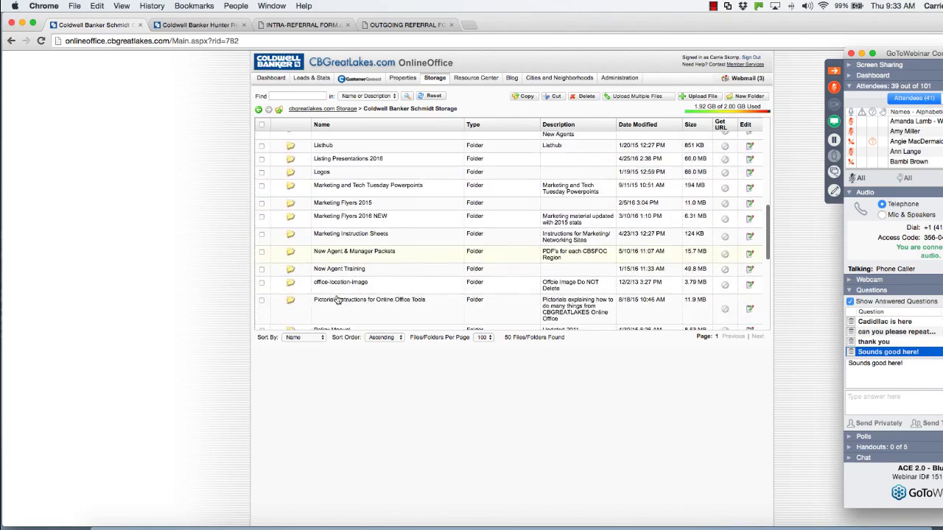
scroll(335, 294, down, 2)
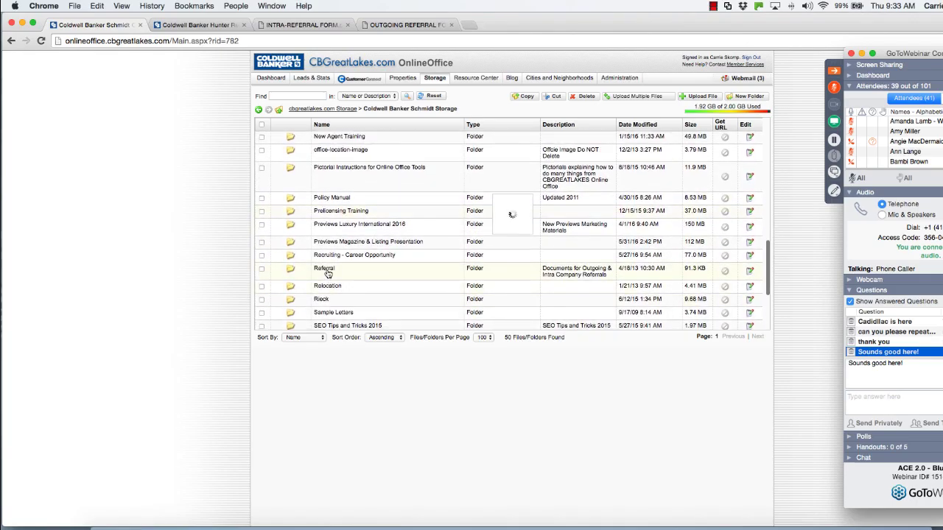
click(326, 272)
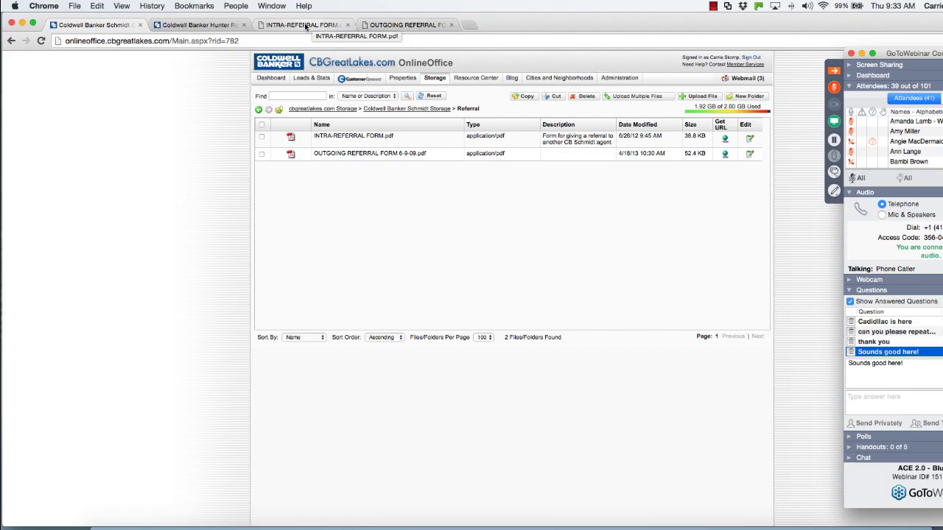
- Show INTRA-REFERRAL FORM.pdf and the Referral folders of the Hunter and Schmidt storages that hold it
click(305, 27)
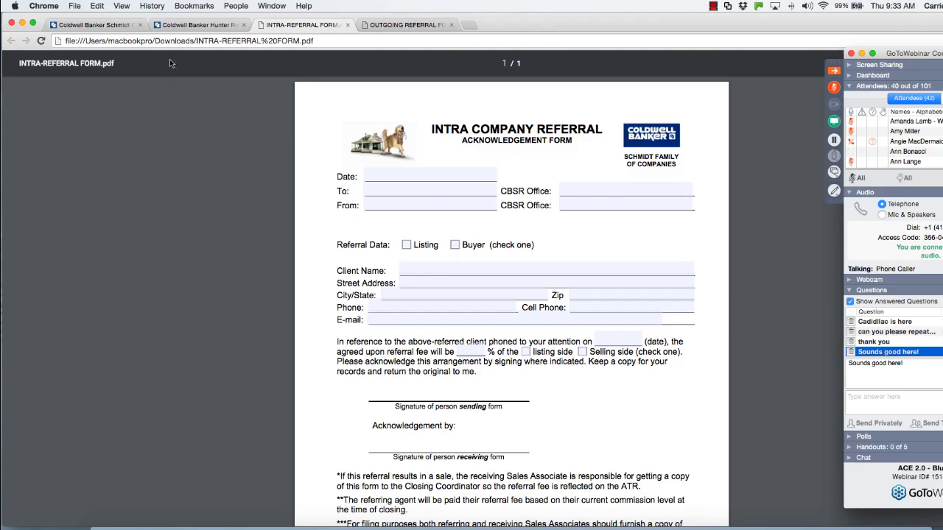
click(185, 26)
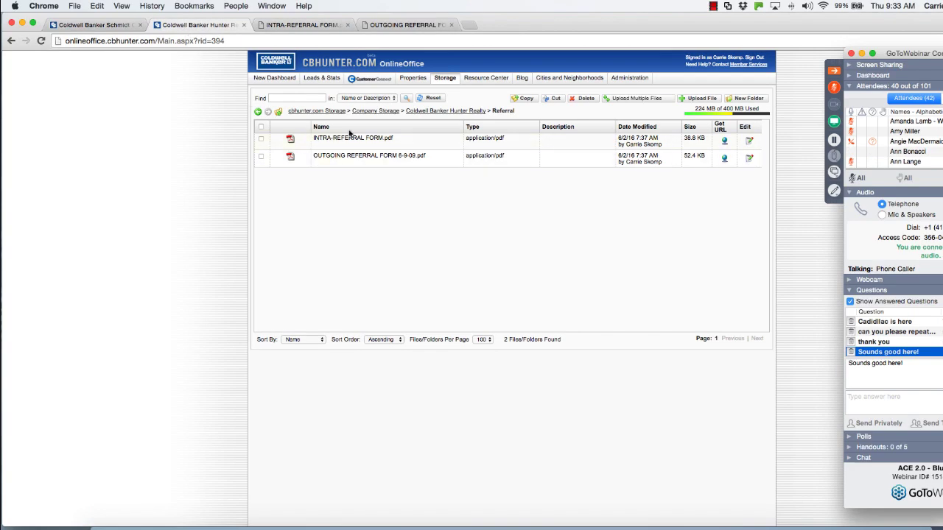
click(101, 26)
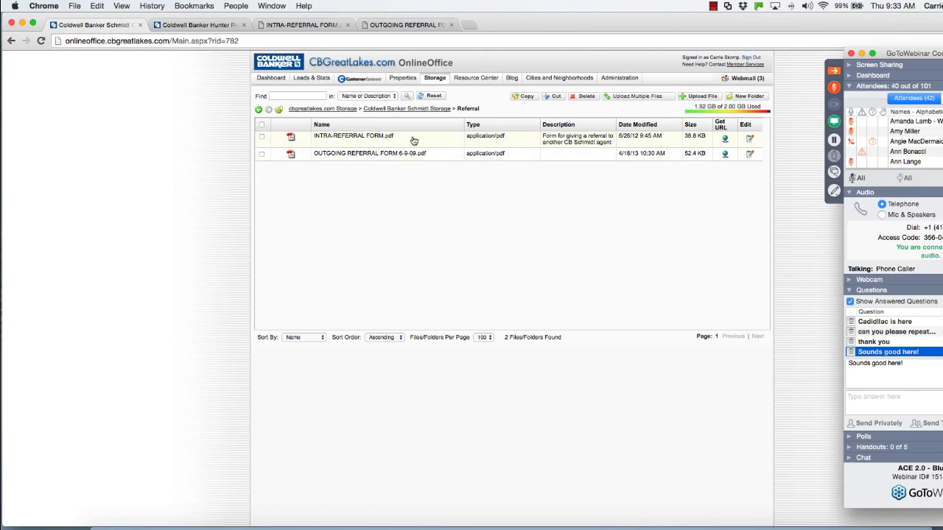
- Examine the client details, referral fee, signature and filing notes of INTRA-REFERRAL FORM.pdf
click(304, 27)
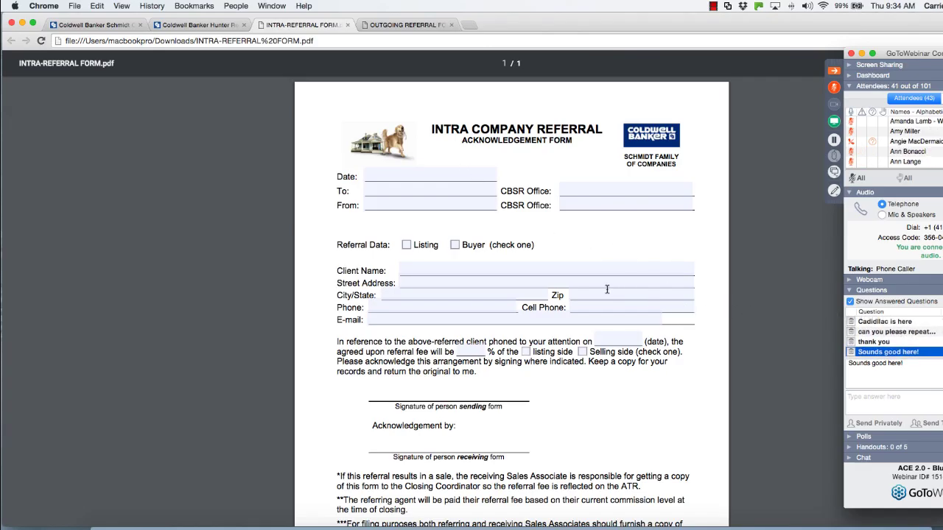
scroll(601, 289, down, 1)
scroll(600, 289, down, 3)
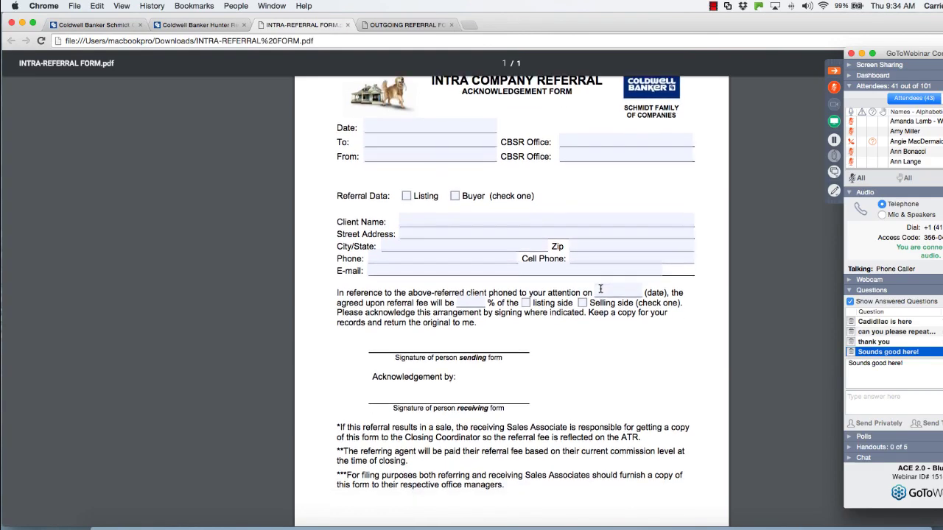
scroll(600, 289, up, 3)
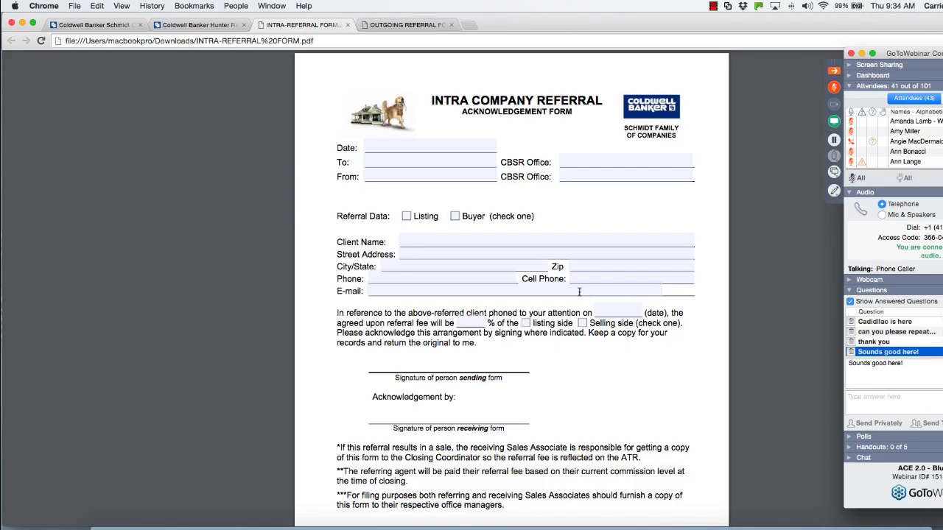
scroll(888, 318, down, 1)
scroll(888, 318, up, 1)
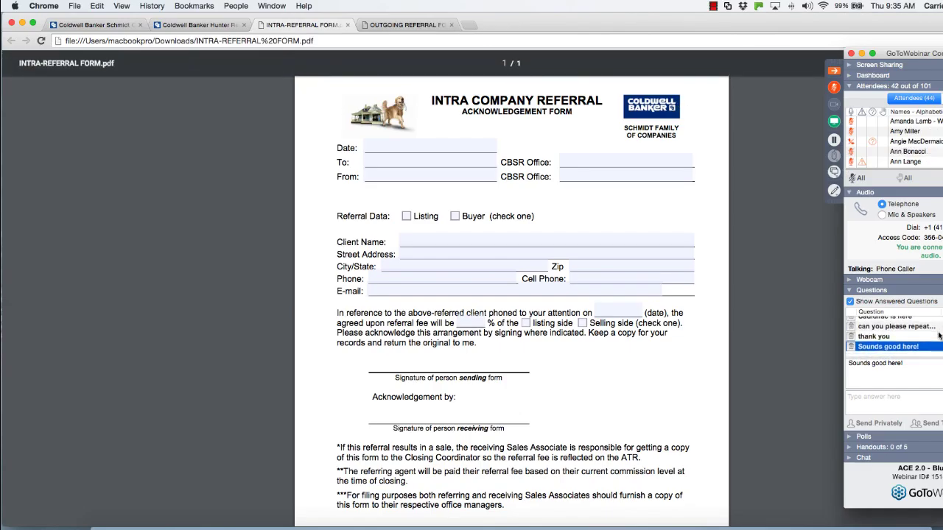
- Show the OUTGOING REFERRAL FORM 6-9-09.pdf and point out the coordinator's contact e-mail in its header
click(414, 27)
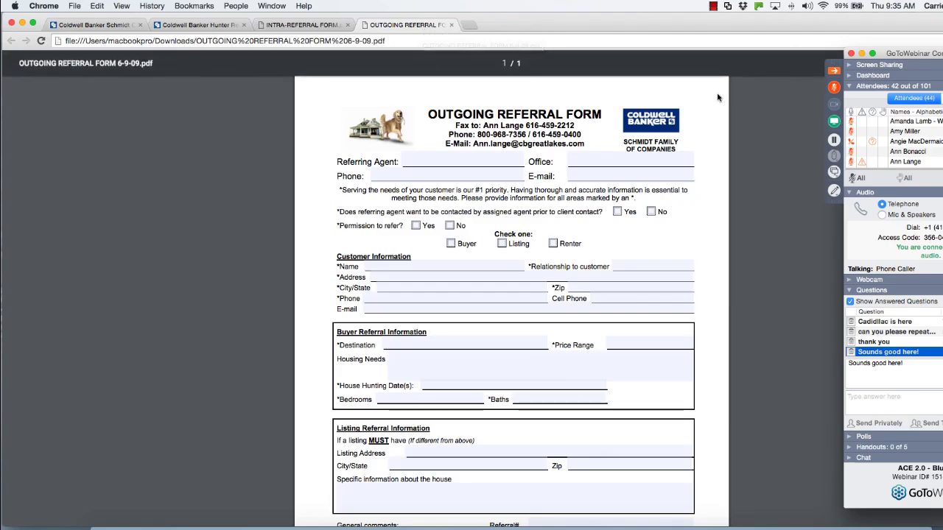
click(892, 339)
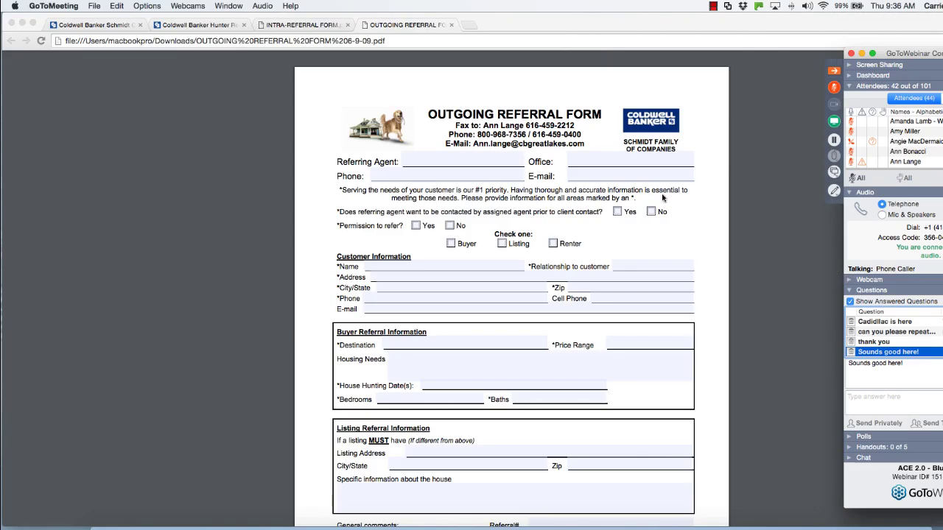
click(601, 142)
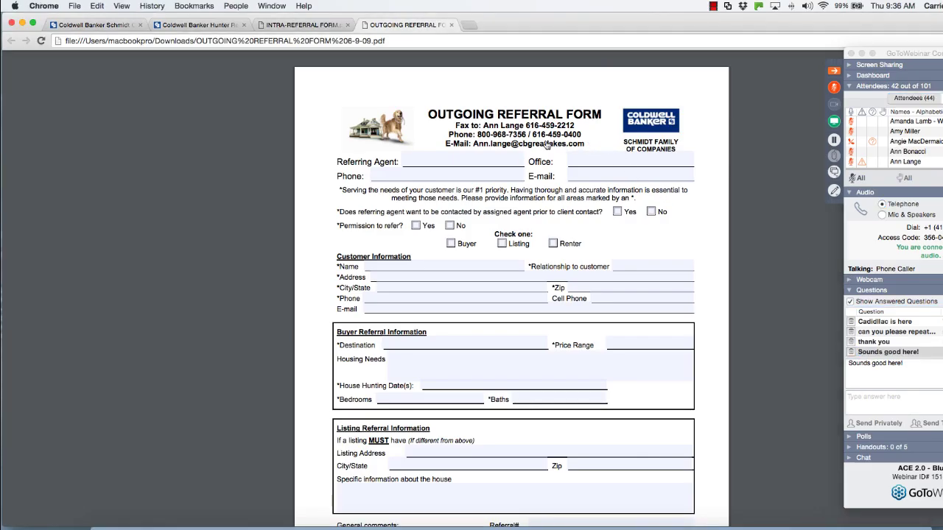
drag(450, 143, 591, 145)
click(591, 144)
scroll(917, 352, down, 1)
scroll(917, 353, up, 1)
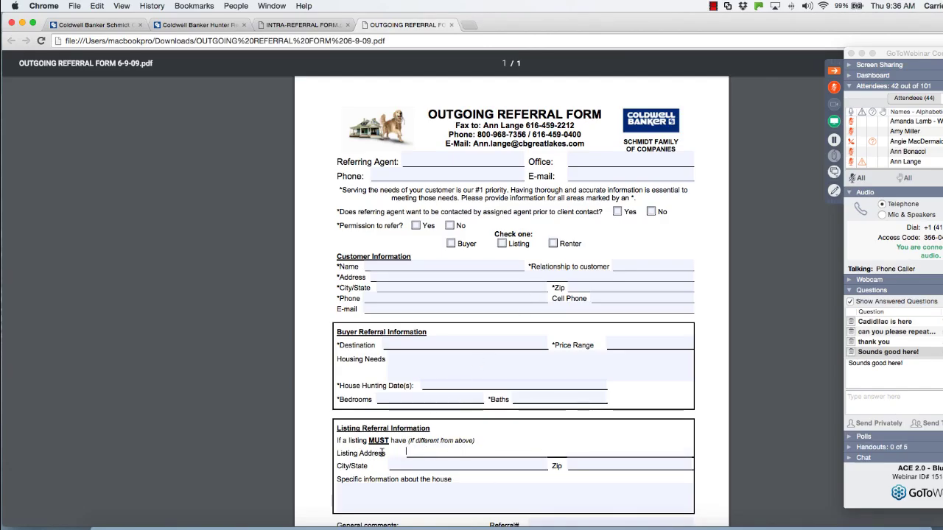
- Highlight the Listing Address label in the outgoing referral form and show its General comments section
drag(385, 453, 302, 452)
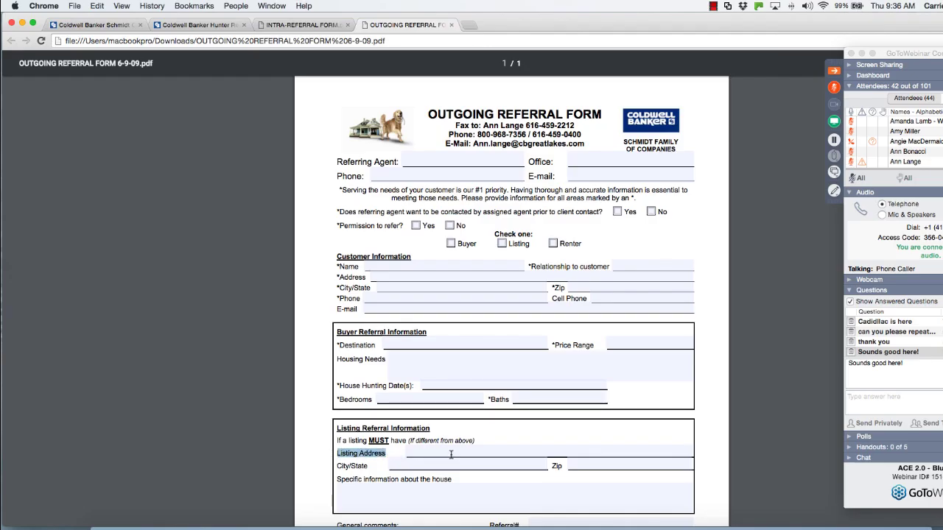
scroll(453, 455, down, 2)
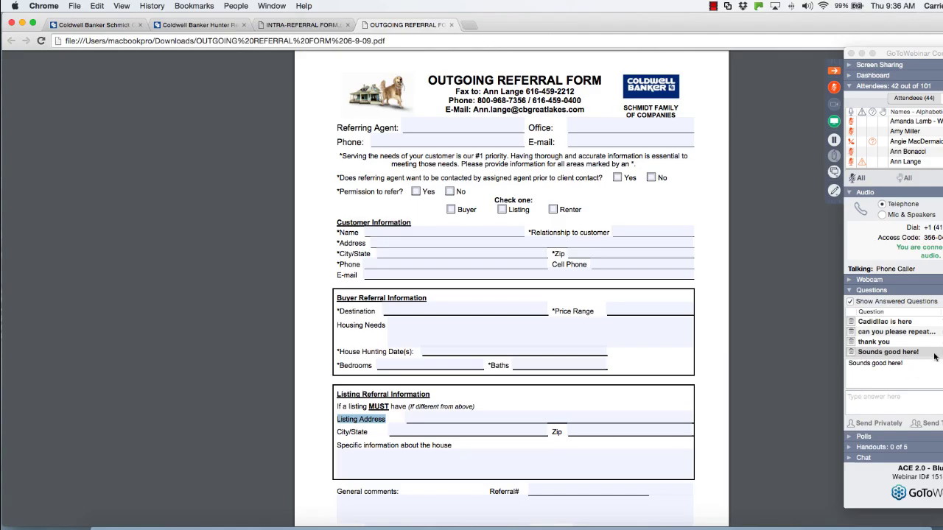
scroll(940, 347, down, 1)
scroll(941, 348, up, 1)
- Open the webmail from the CBGreatLakes OnlineOffice and search the messages for the outgoing referral coordinator's last name
click(107, 27)
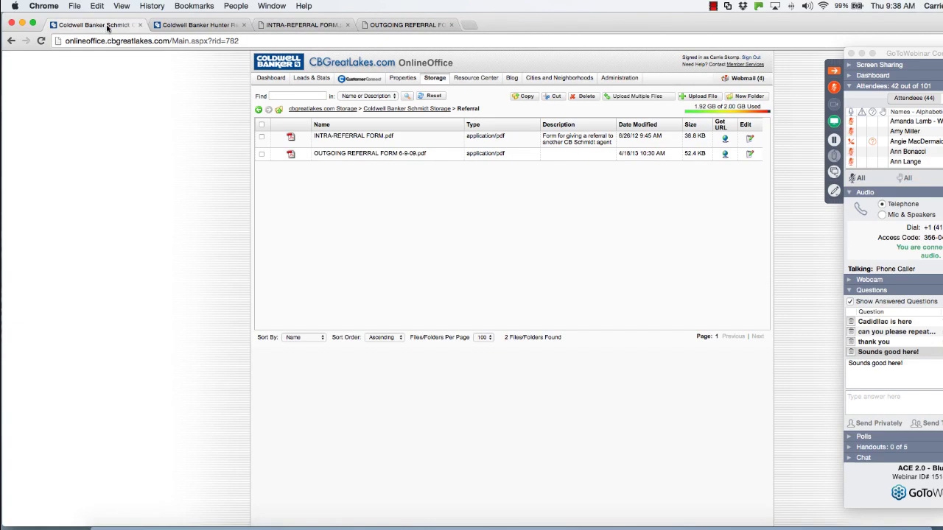
click(745, 79)
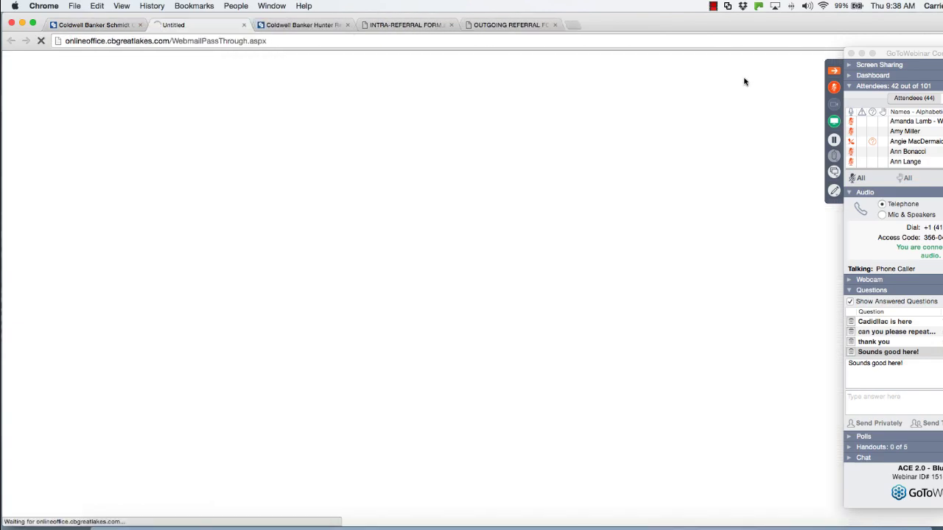
drag(942, 59, 795, 57)
click(717, 75)
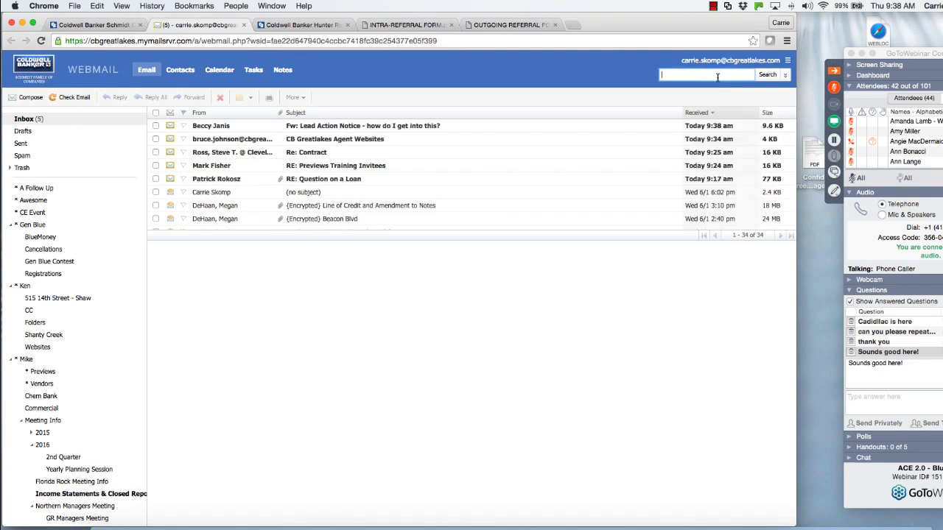
text(lange)
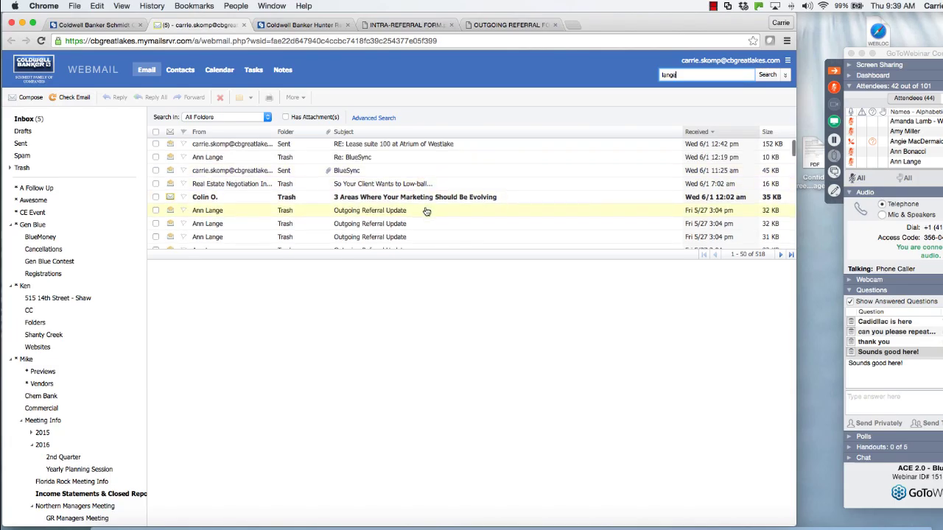
- Open the May 27 Outgoing Referral Update e-mail in an enlarged window and read it with its images shown
double_click(426, 210)
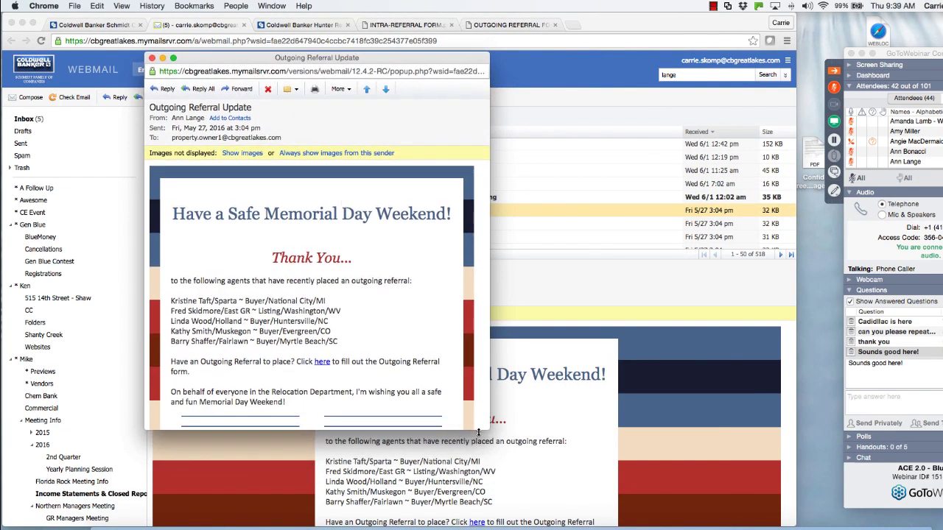
drag(478, 433, 745, 526)
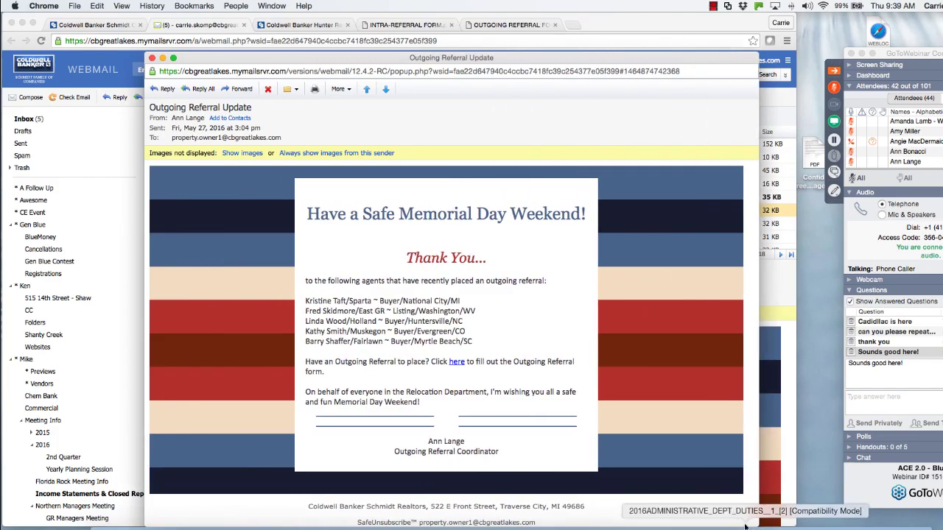
click(242, 152)
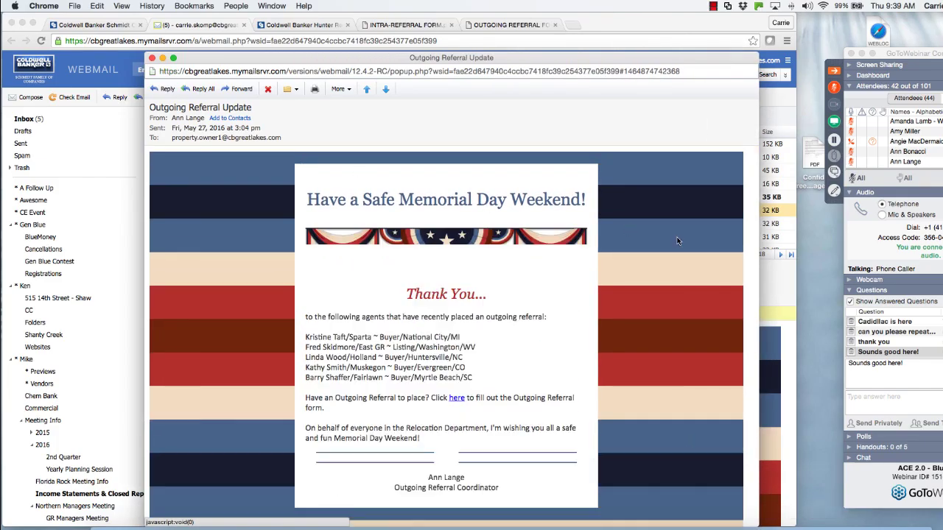
scroll(679, 279, down, 2)
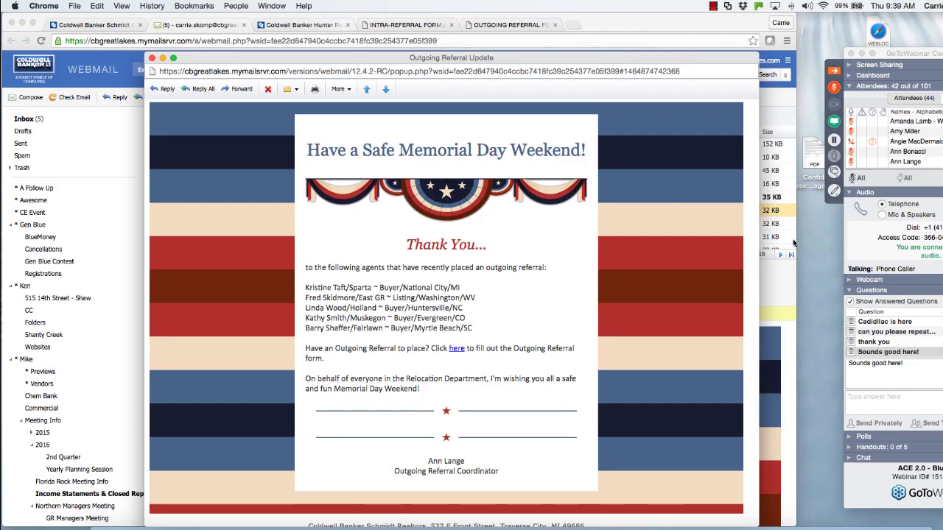
scroll(917, 336, down, 1)
scroll(917, 336, up, 1)
- Open the user list in the administration area of the CBHunter OnlineOffice
click(305, 25)
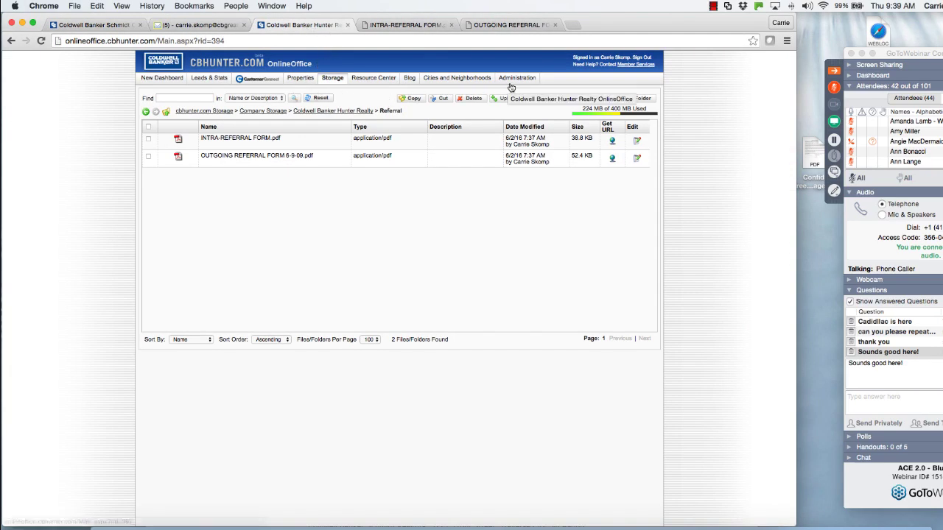
click(317, 110)
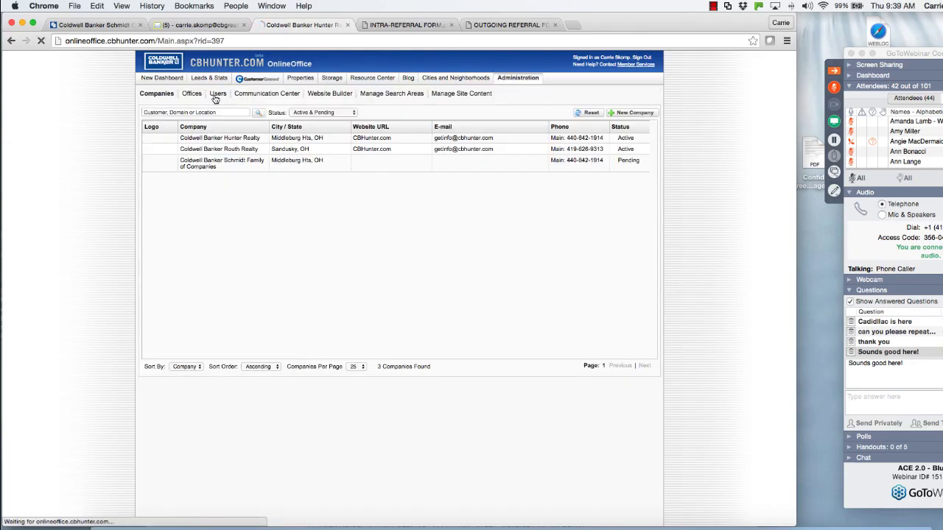
click(215, 98)
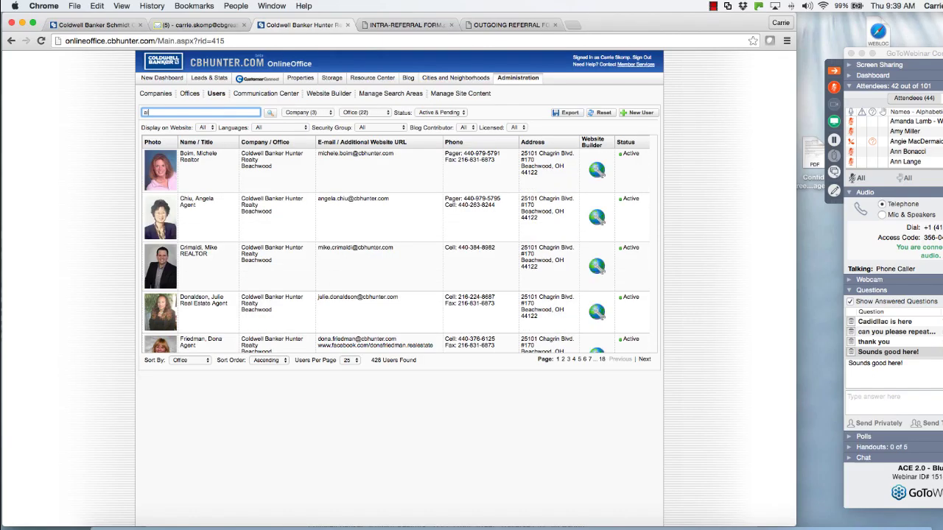
- Try to find a user by first name with two spellings, and clear the search text
text(alssa)
key(BackSpace)
key(BackSpace)
key(BackSpace)
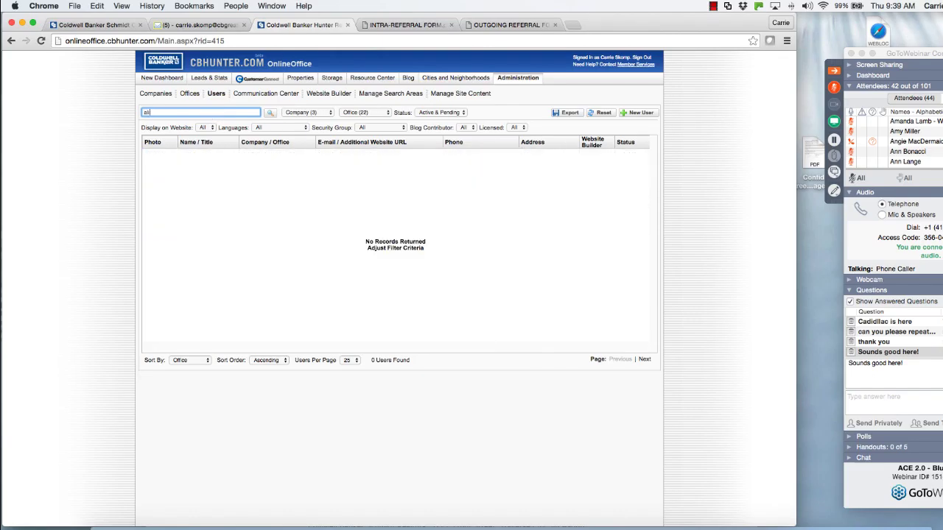
text(yssa)
drag(215, 112, 115, 112)
key(BackSpace)
- Filter the user list to the Relocation office
click(387, 113)
click(383, 233)
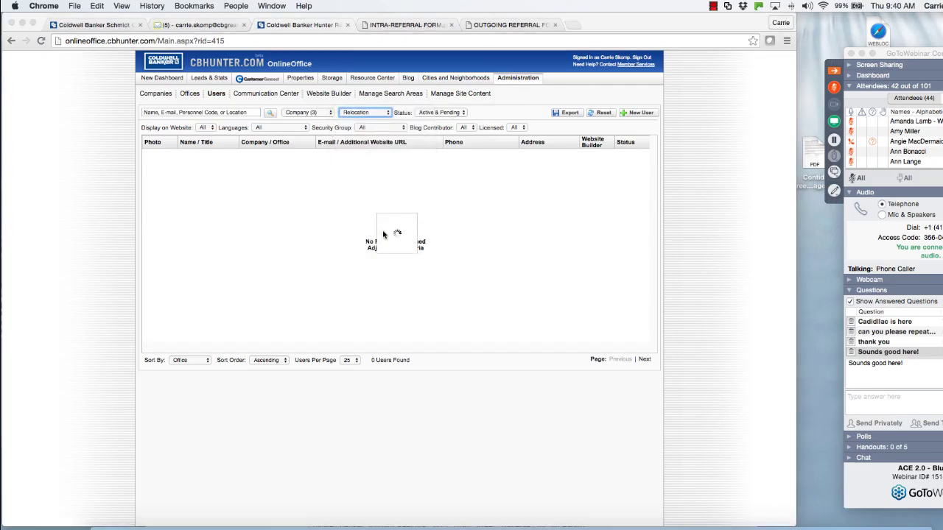
- Open the user record of the Relocation Receptionist from the filtered user list
click(401, 201)
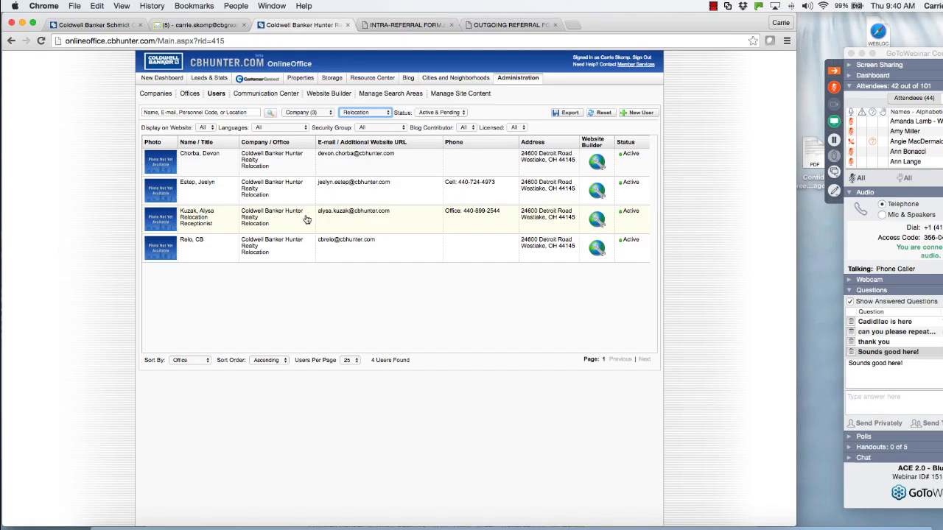
click(392, 218)
click(323, 218)
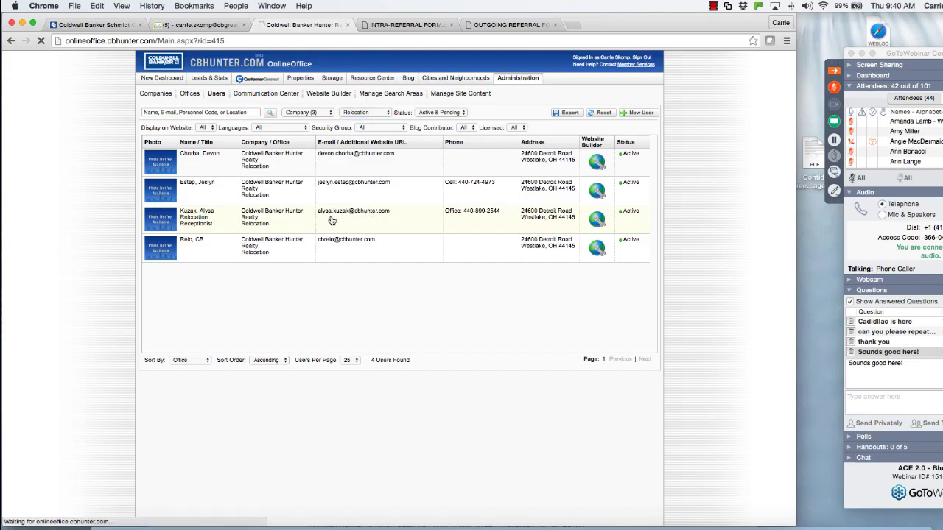
- Unmute the webinar microphone, and widen the browser window up to the webinar control panel while checking the attendee questions
click(835, 88)
click(836, 88)
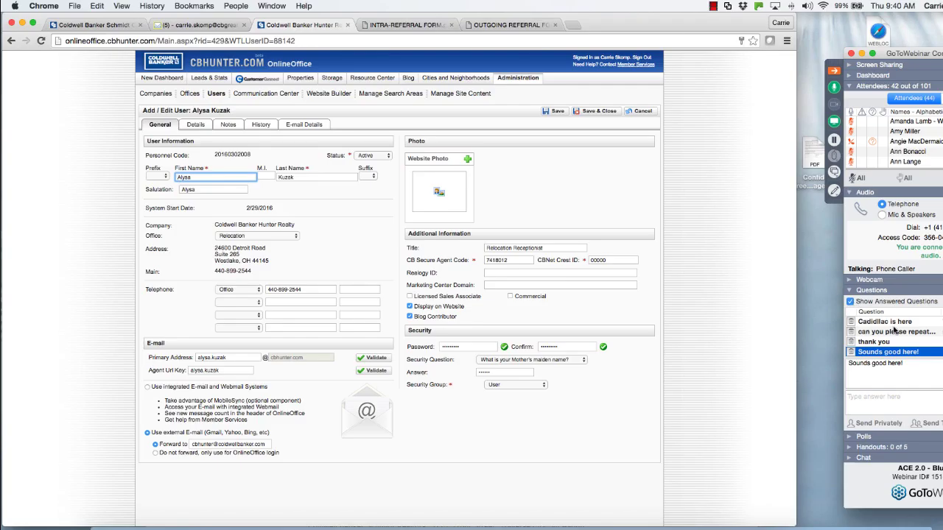
scroll(896, 331, down, 1)
scroll(895, 331, up, 1)
drag(797, 207, 844, 208)
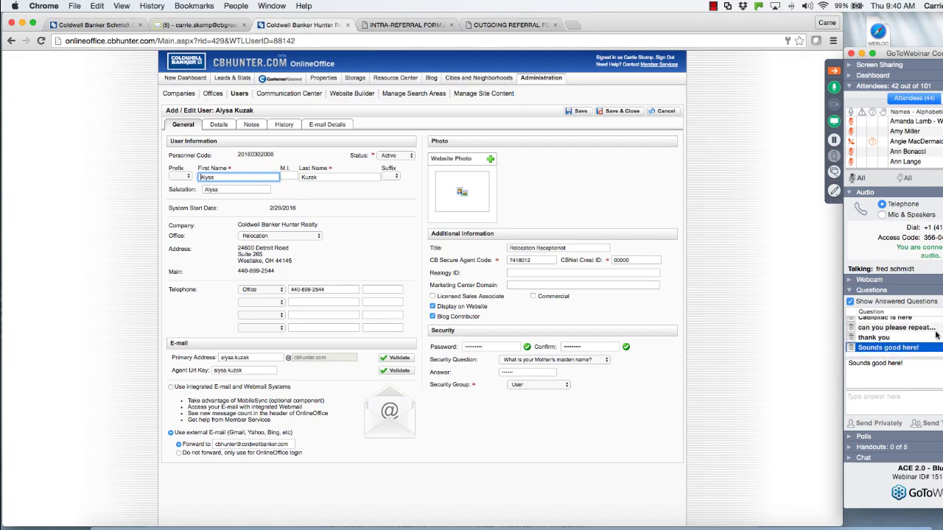
scroll(925, 337, down, 1)
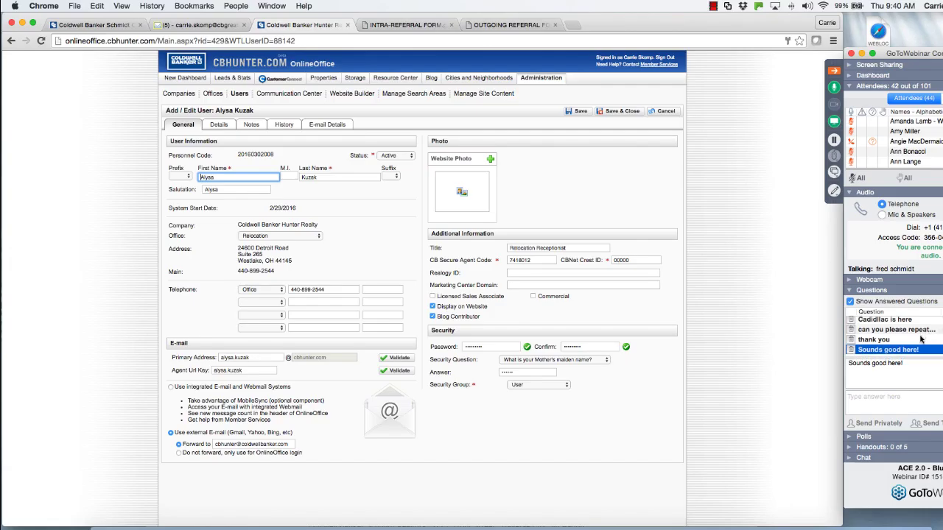
scroll(919, 339, up, 1)
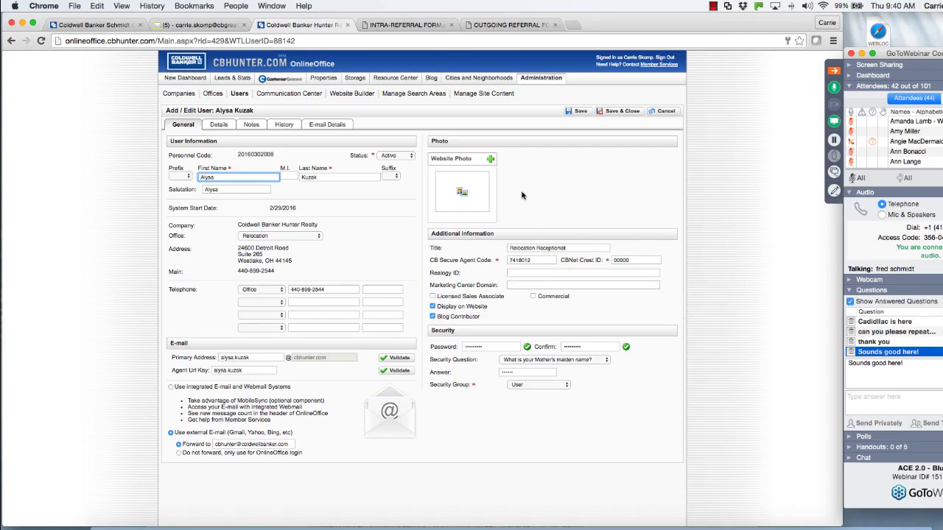
- Display the outgoing referral form and read the new attendee question about the agent that receives the referral
click(505, 29)
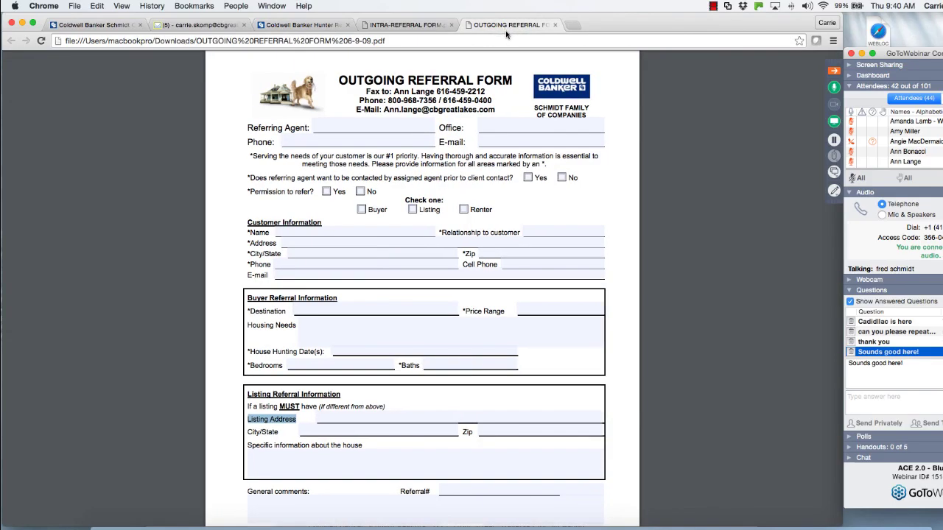
scroll(914, 348, down, 2)
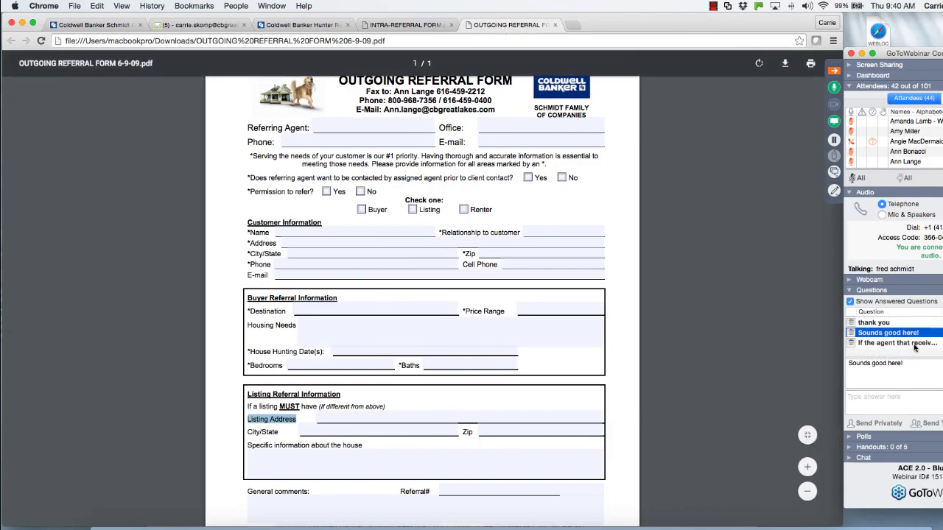
click(914, 344)
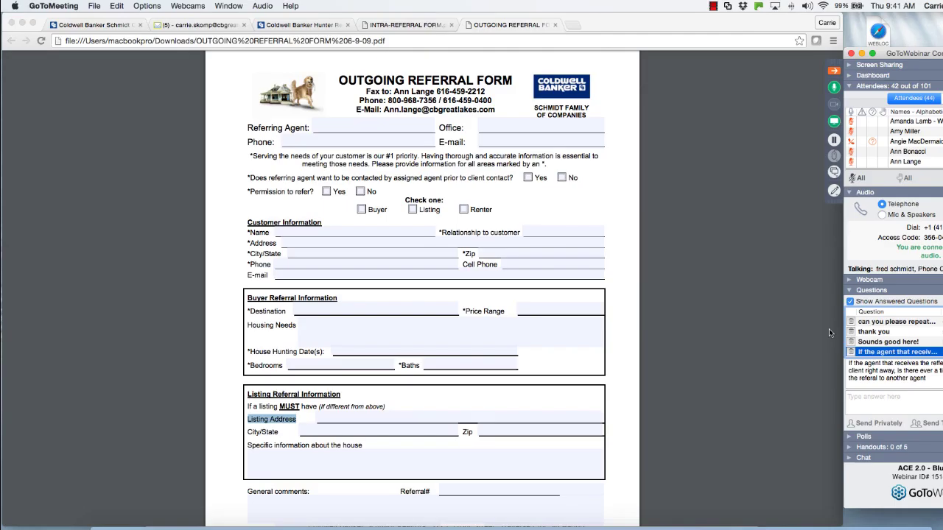
- Check the attendee questions for new entries and read the newest comment, which starts with "Great job"
scroll(933, 351, down, 1)
scroll(934, 350, up, 1)
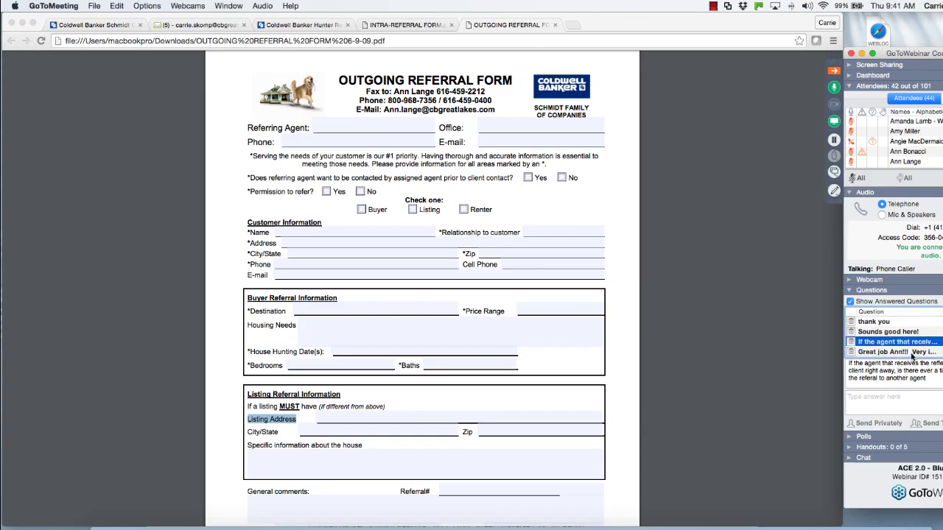
click(912, 353)
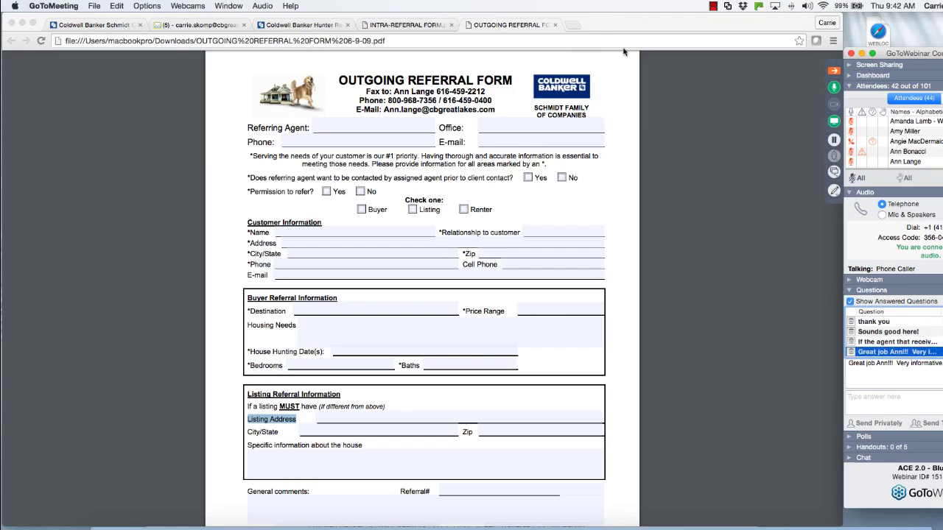
- Return to the beginning of the outgoing referral form and mute the webinar microphone
mouse_move(693, 79)
mouse_move(623, 78)
mouse_move(602, 118)
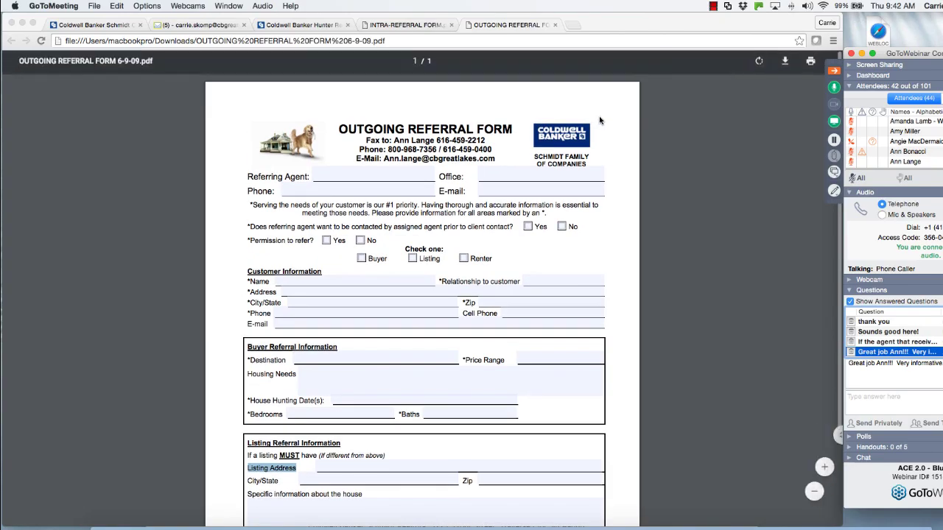
click(834, 88)
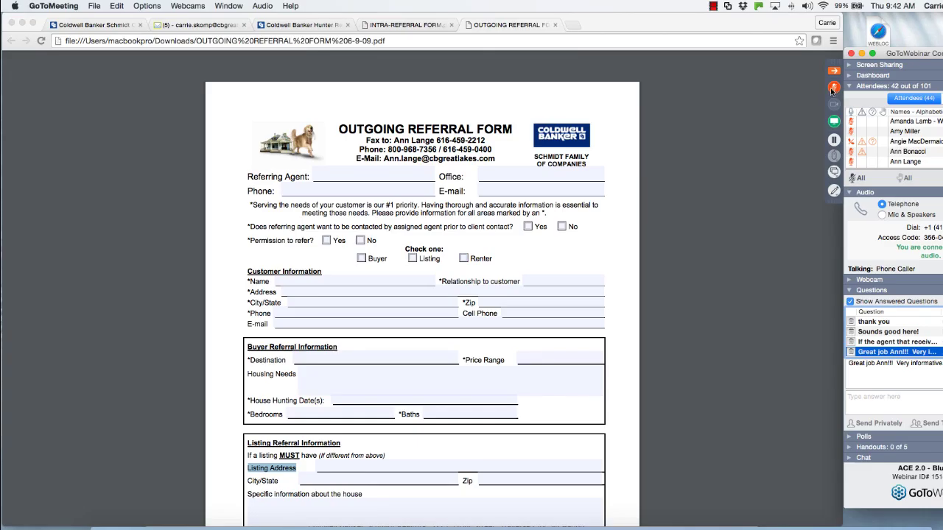
- Look through the attendee questions once more and unmute the webinar microphone
scroll(897, 319, down, 1)
scroll(897, 318, up, 1)
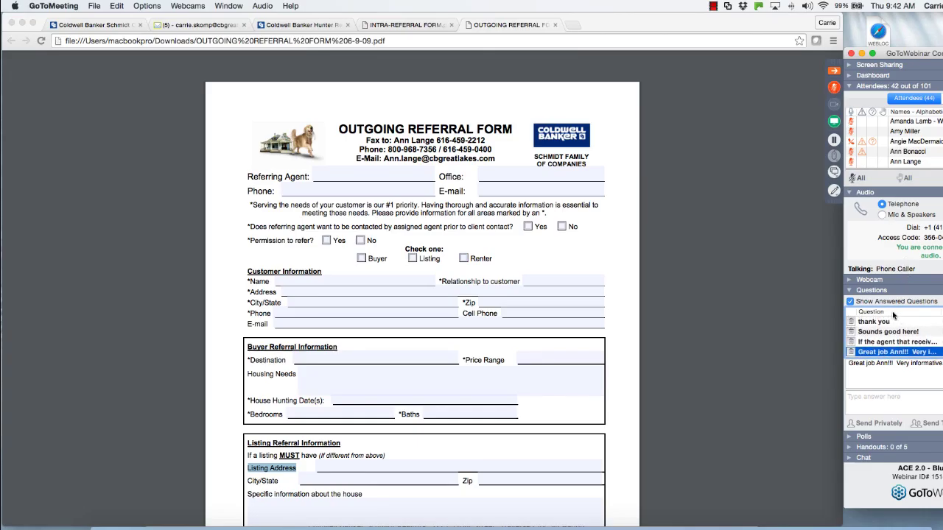
click(834, 87)
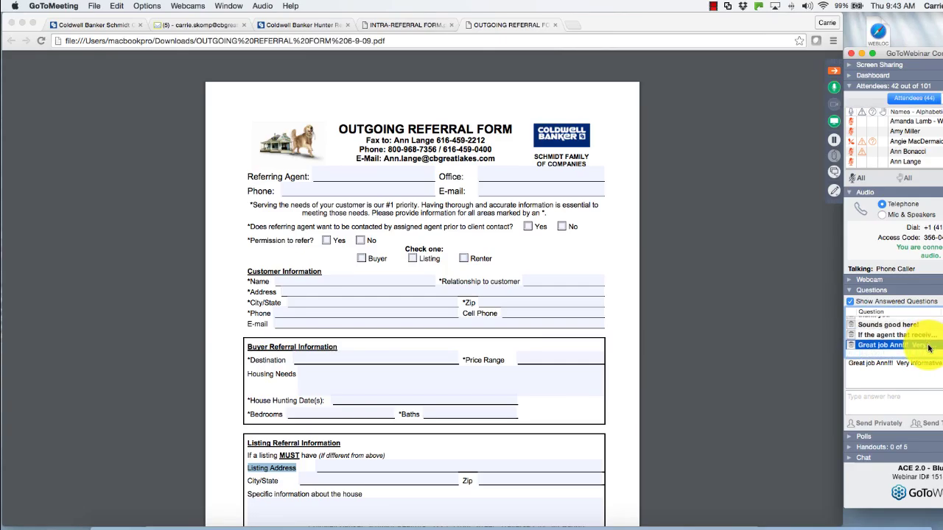